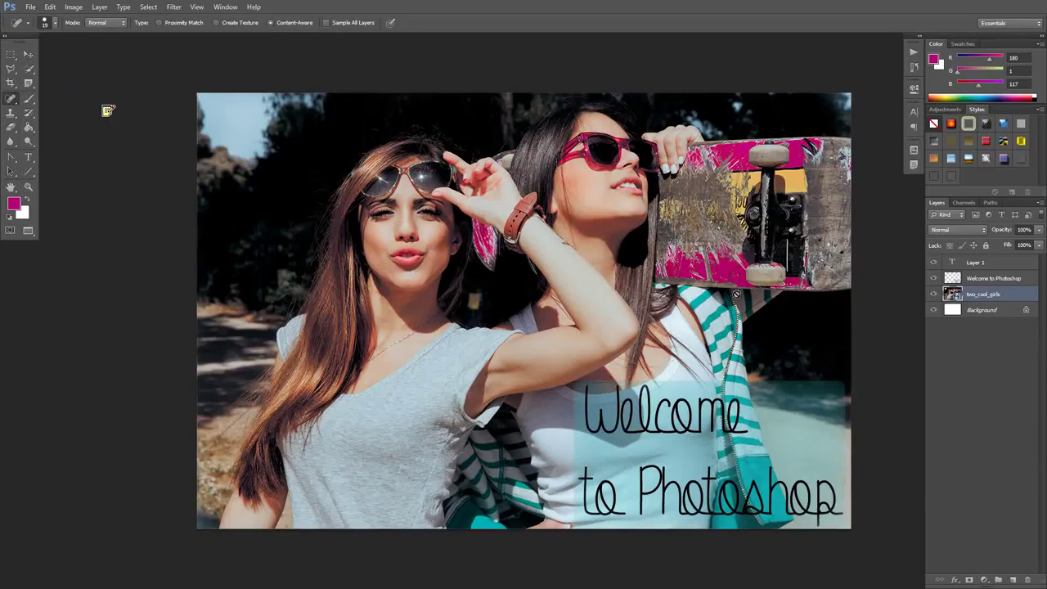
# - Rasterize the two_cool_girls smart object and spot-heal the skateboard's lower corner
pyautogui.click(648, 307)
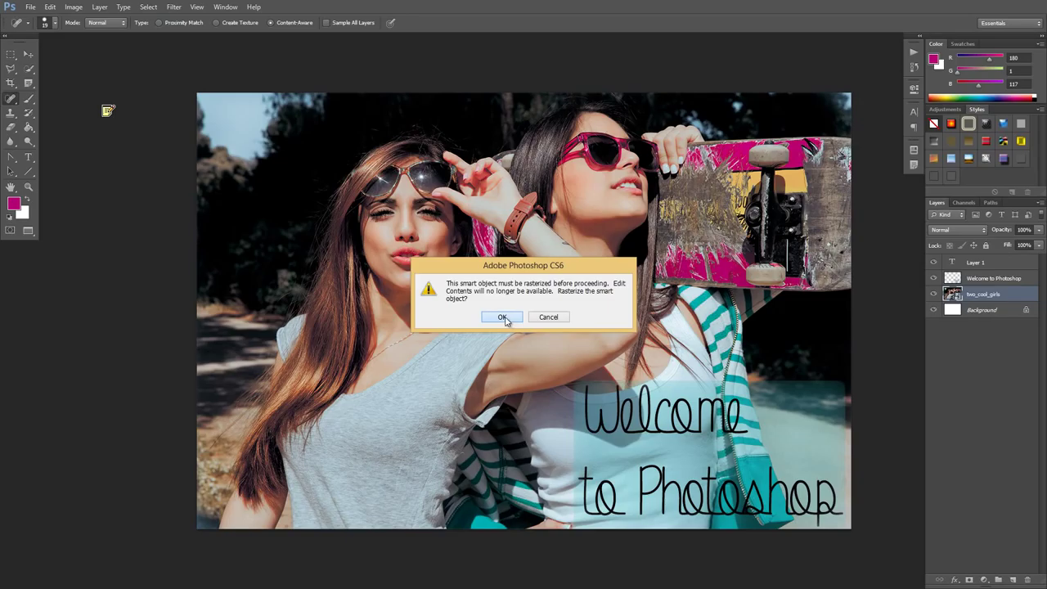
pyautogui.click(503, 317)
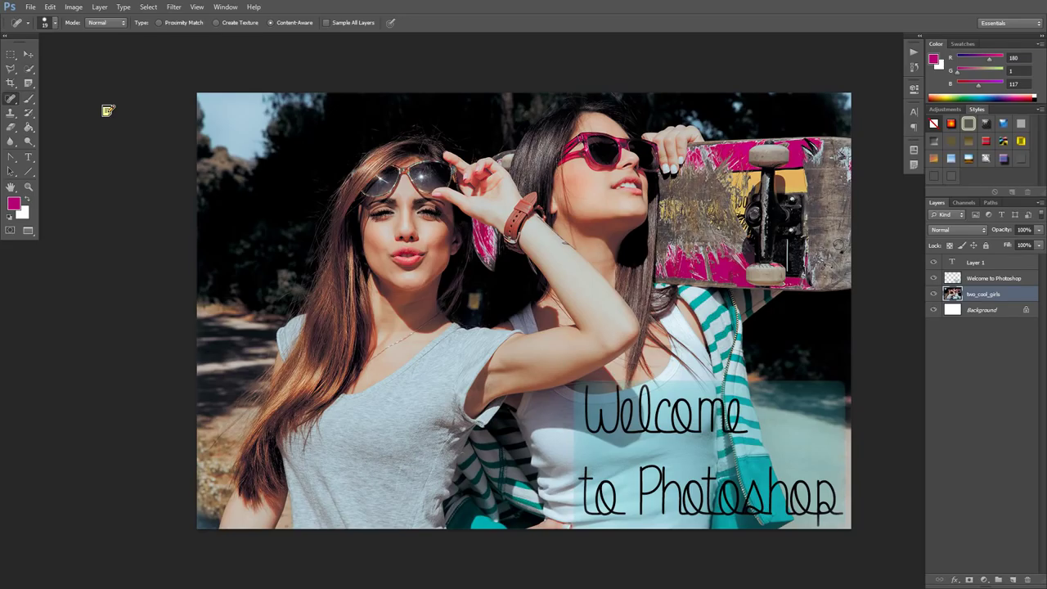
pyautogui.moveTo(832, 272)
pyautogui.mouseDown()
pyautogui.moveTo(824, 255)
pyautogui.moveTo(833, 260)
pyautogui.moveTo(821, 266)
pyautogui.moveTo(832, 249)
pyautogui.moveTo(830, 272)
pyautogui.mouseUp()
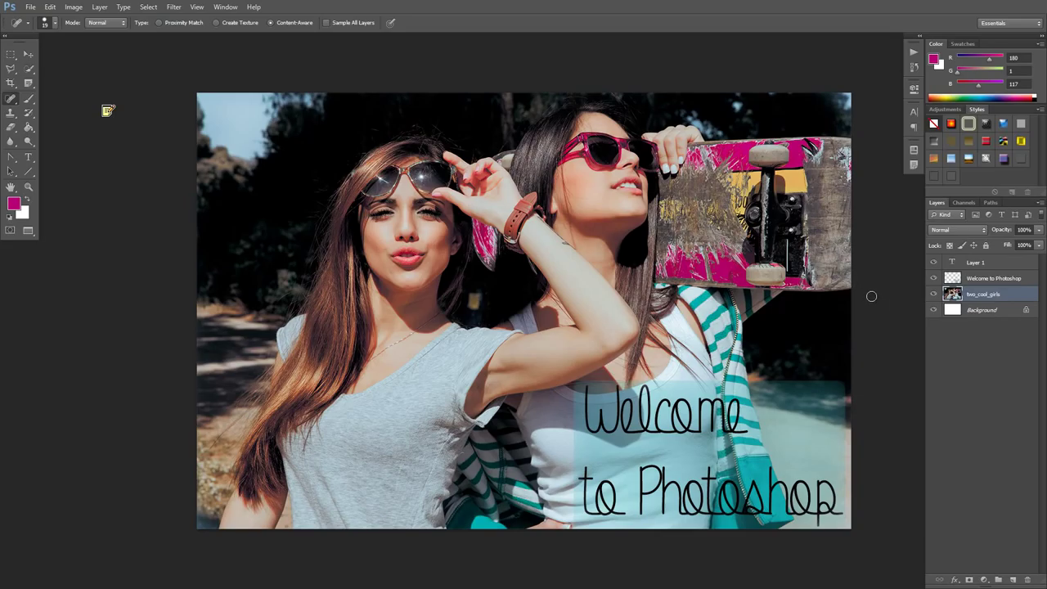
pyautogui.rightClick(10, 101)
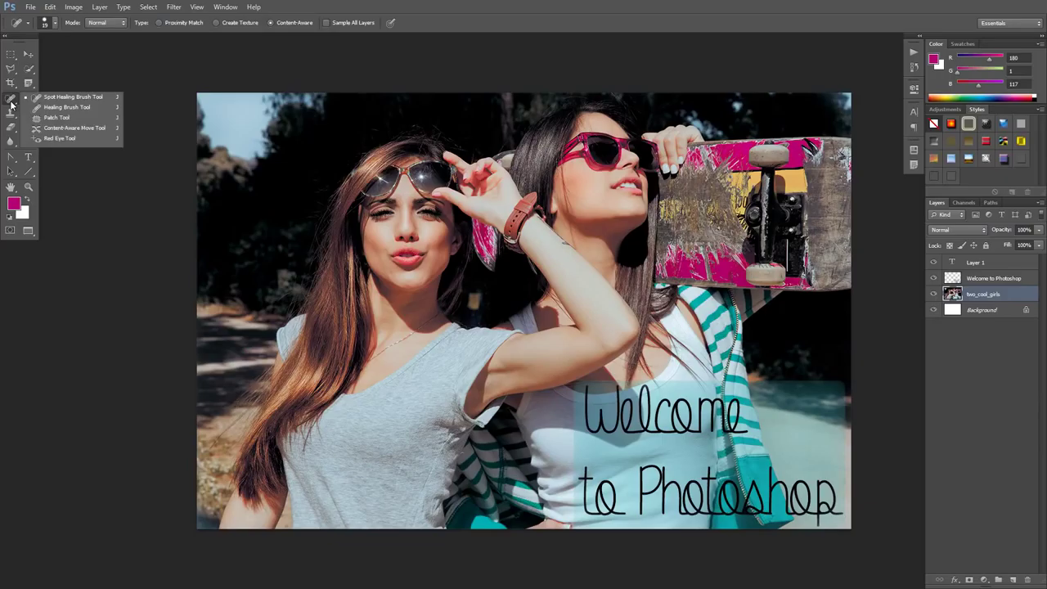
pyautogui.click(10, 102)
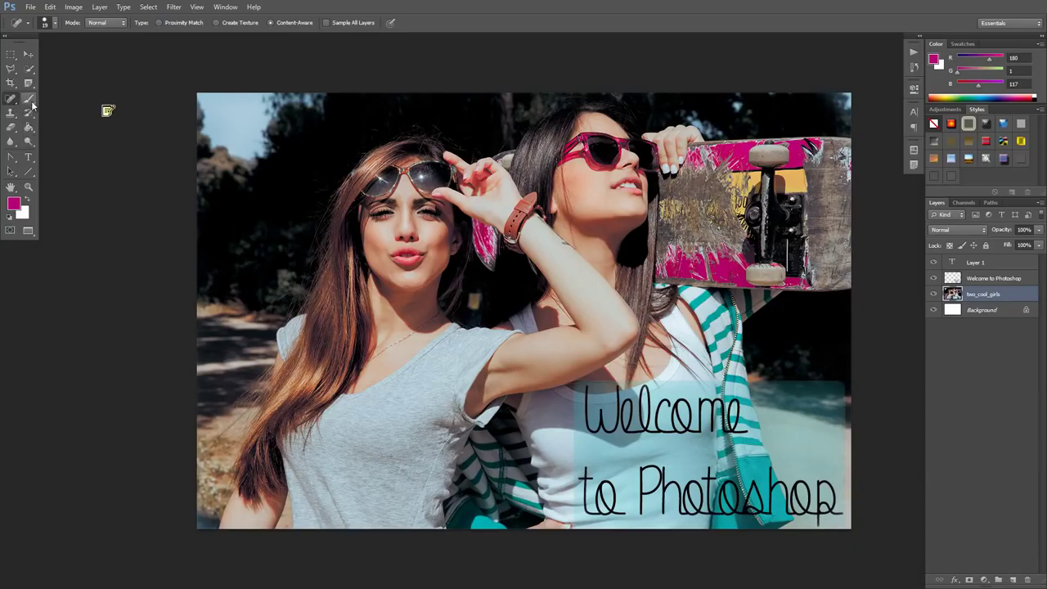
pyautogui.click(28, 98)
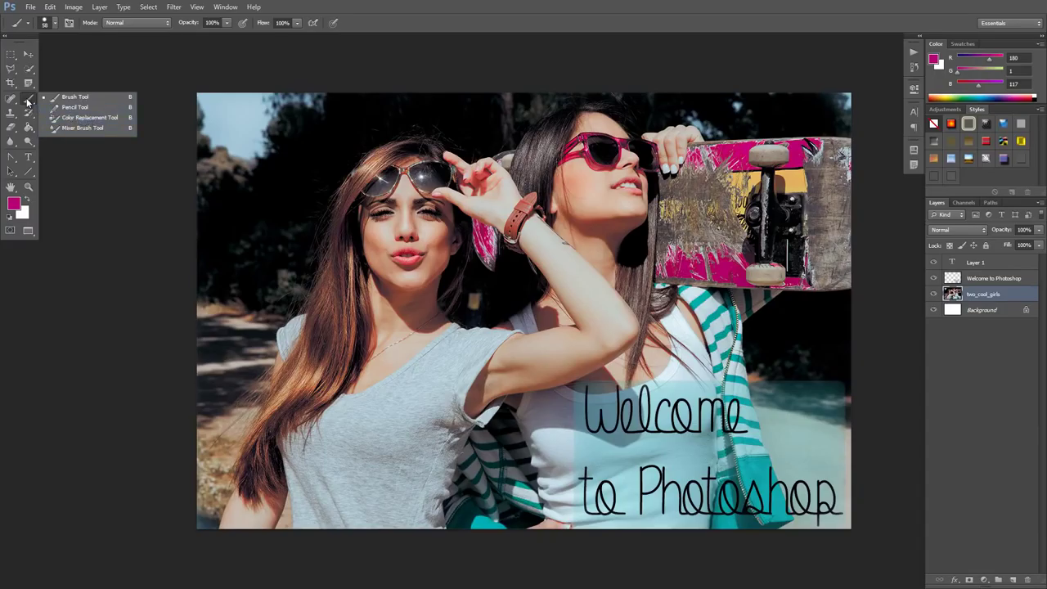
pyautogui.click(139, 118)
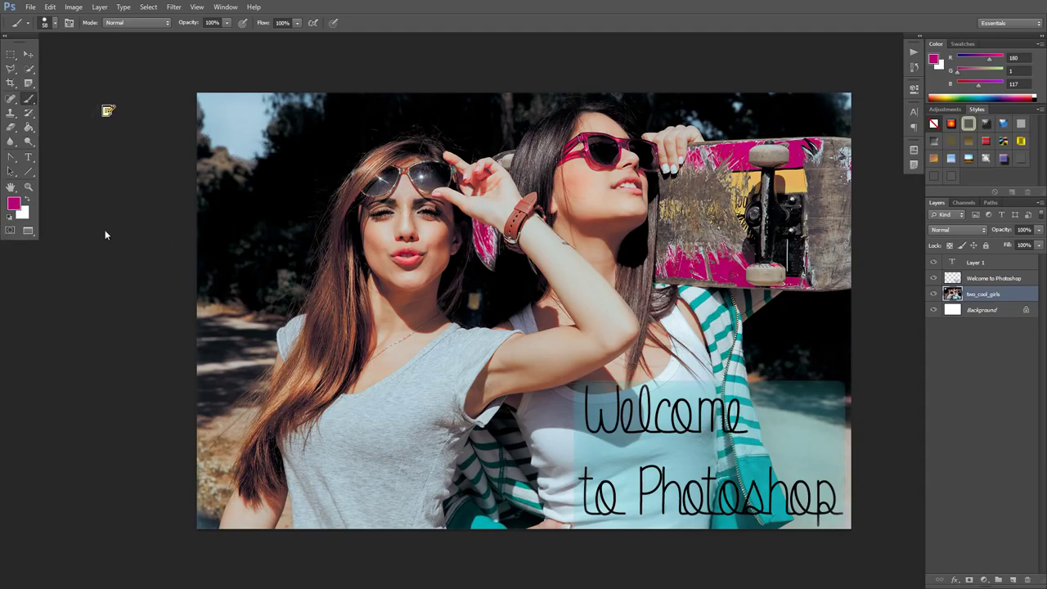
pyautogui.moveTo(320, 304)
pyautogui.mouseDown()
pyautogui.moveTo(392, 357)
pyautogui.moveTo(502, 380)
pyautogui.moveTo(546, 356)
pyautogui.moveTo(639, 346)
pyautogui.moveTo(656, 371)
pyautogui.moveTo(750, 350)
pyautogui.moveTo(744, 317)
pyautogui.moveTo(611, 224)
pyautogui.moveTo(515, 246)
pyautogui.moveTo(514, 213)
pyautogui.moveTo(539, 160)
pyautogui.moveTo(519, 120)
pyautogui.moveTo(661, 93)
pyautogui.moveTo(737, 112)
pyautogui.moveTo(818, 323)
pyautogui.mouseUp()
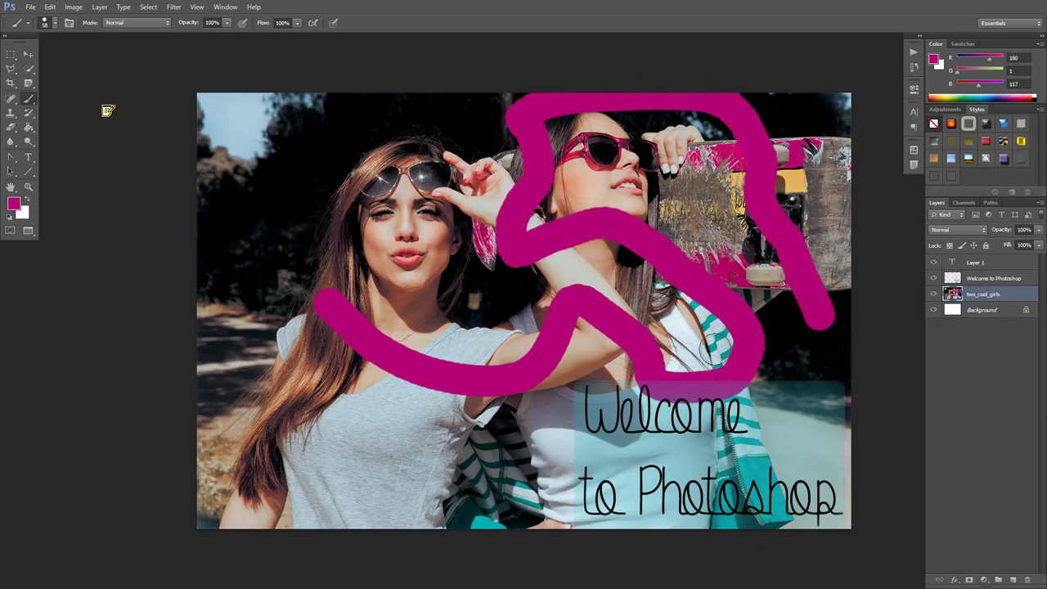
pyautogui.hotkey('ctrl', 'z')
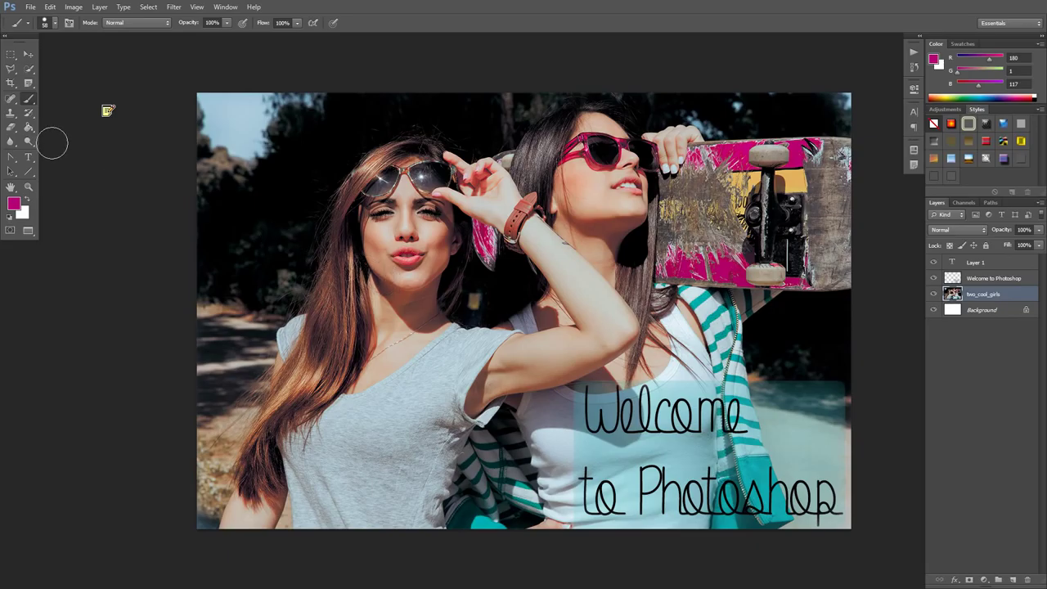
pyautogui.rightClick(27, 100)
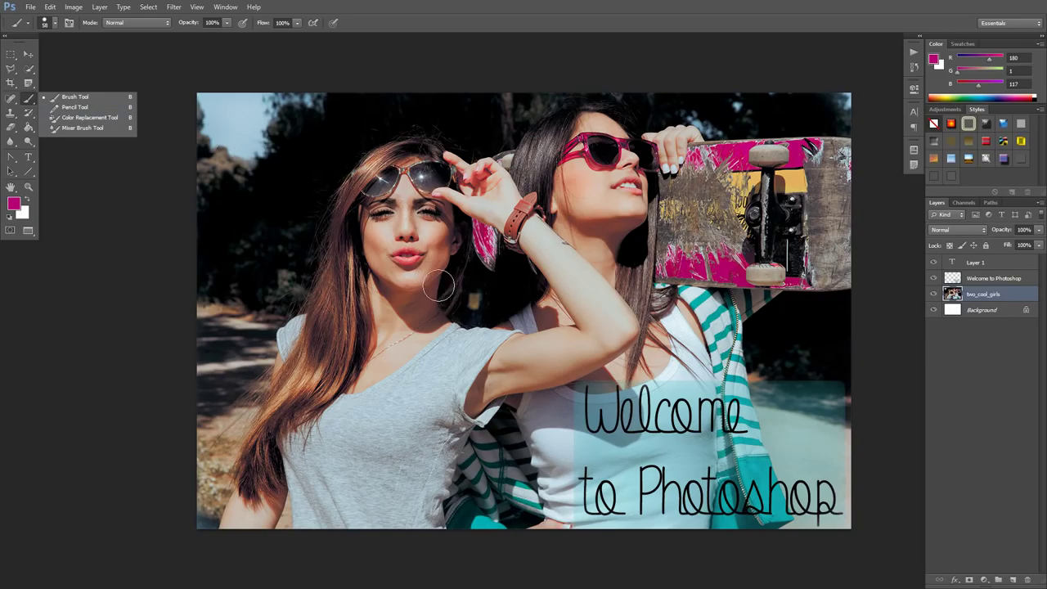
pyautogui.moveTo(385, 362)
pyautogui.mouseDown()
pyautogui.moveTo(548, 326)
pyautogui.moveTo(598, 331)
pyautogui.moveTo(599, 299)
pyautogui.mouseUp()
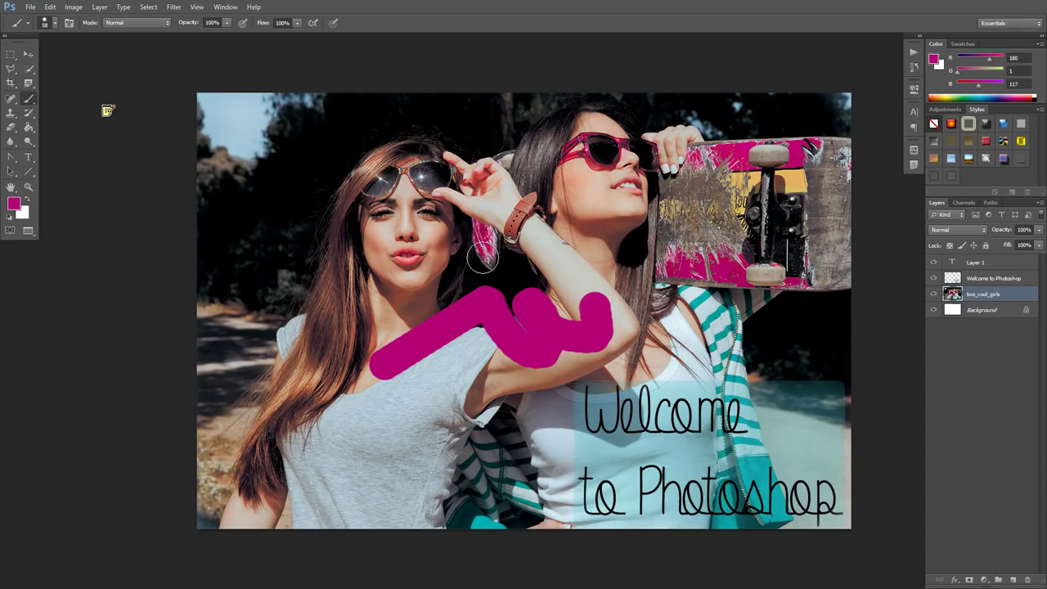
pyautogui.click(453, 227)
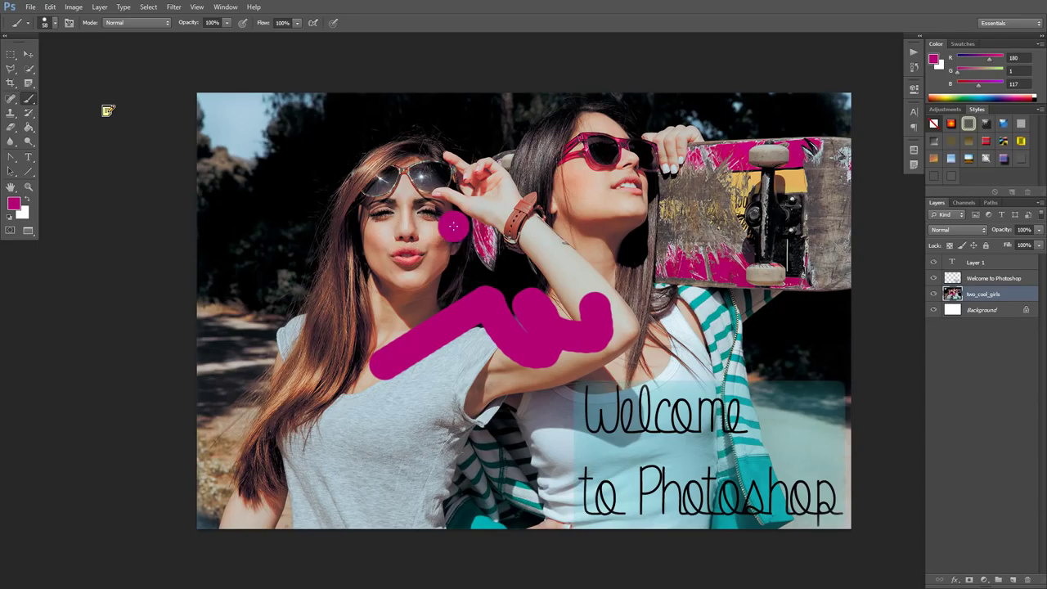
pyautogui.hotkey('shift', 'b')
pyautogui.hotkey('shift', 'b')
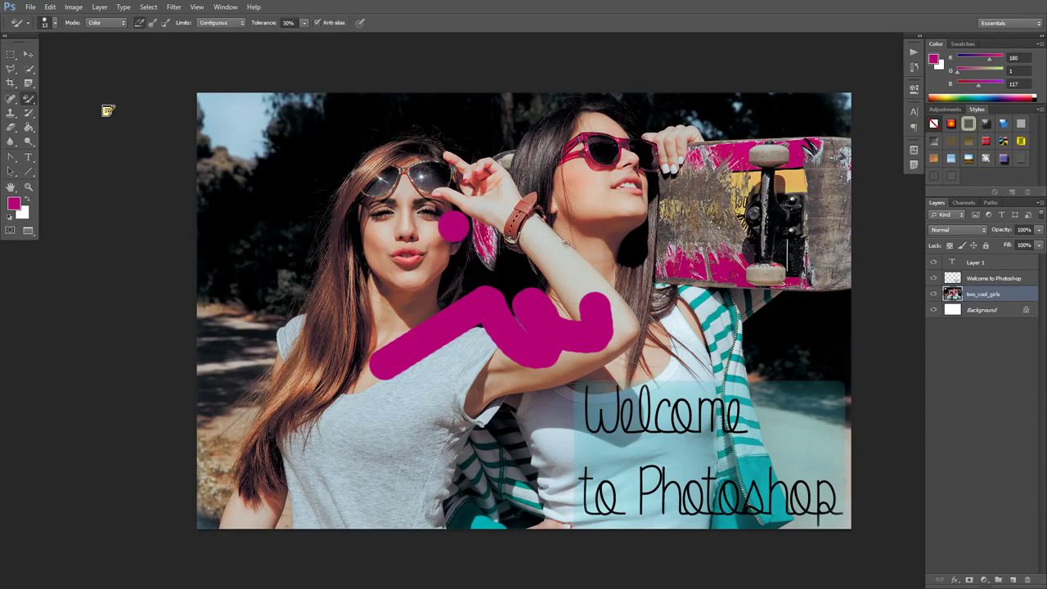
pyautogui.hotkey('shift', 'b')
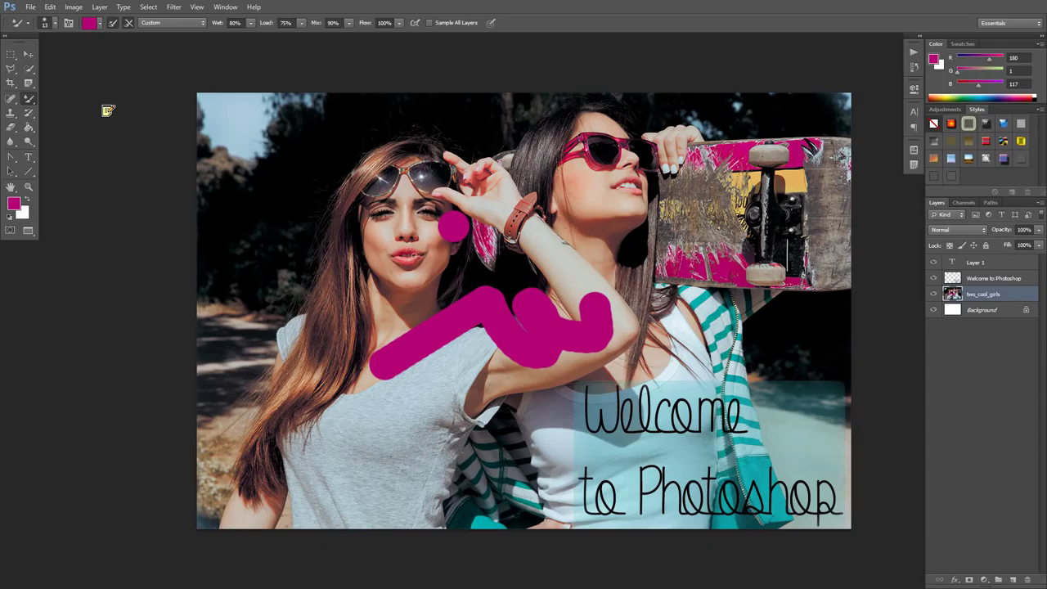
pyautogui.rightClick(30, 99)
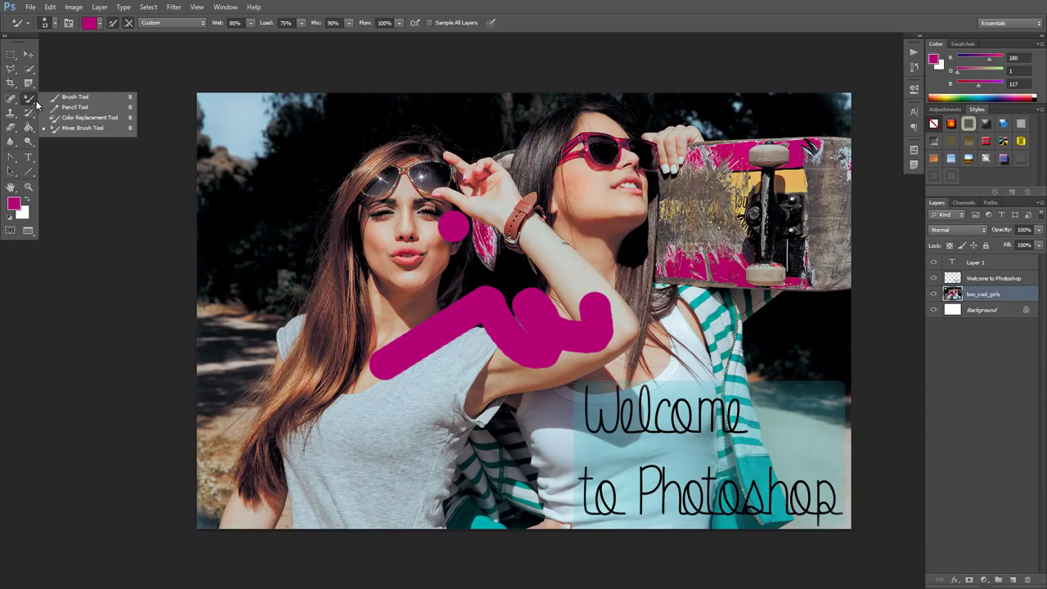
pyautogui.press('Escape')
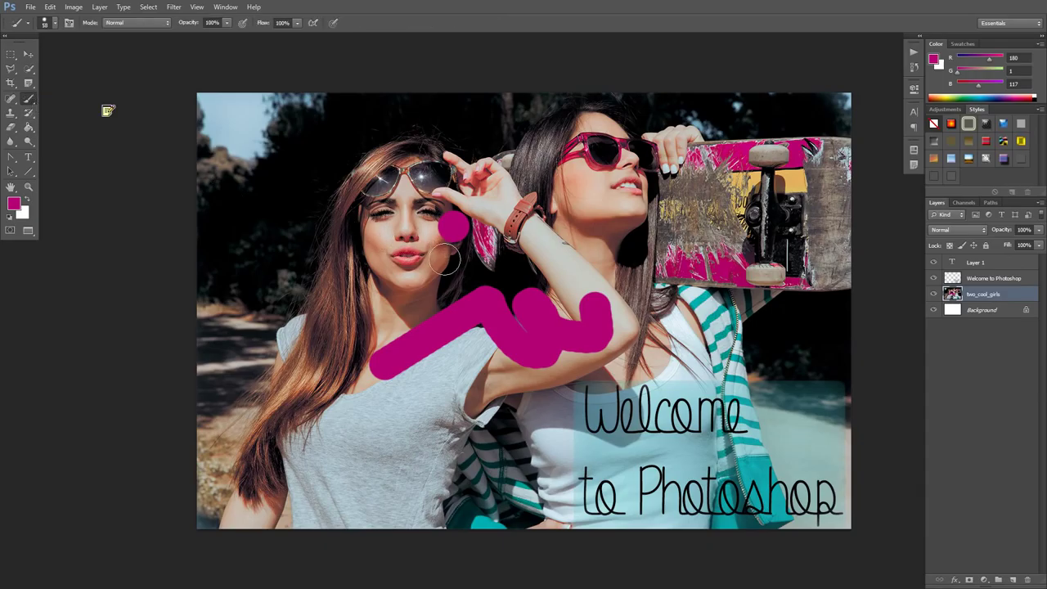
pyautogui.hotkey('shift', 'b')
pyautogui.hotkey('shift', 'b')
pyautogui.hotkey('shift', 'b')
pyautogui.hotkey('shift', 'b')
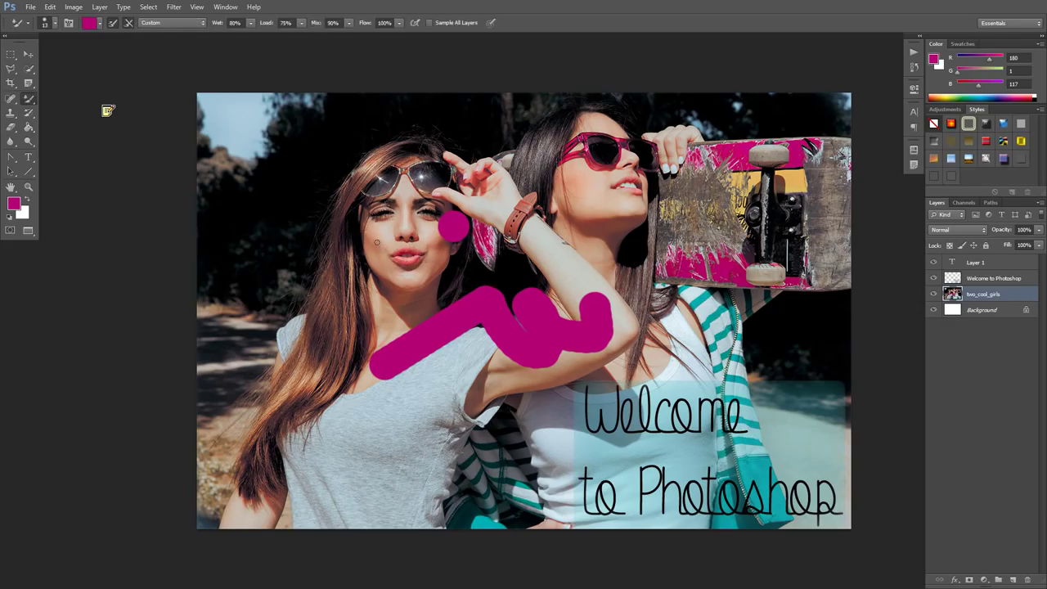
pyautogui.hotkey('ctrl', 'alt', 'z')
pyautogui.hotkey('ctrl', 'alt', 'z')
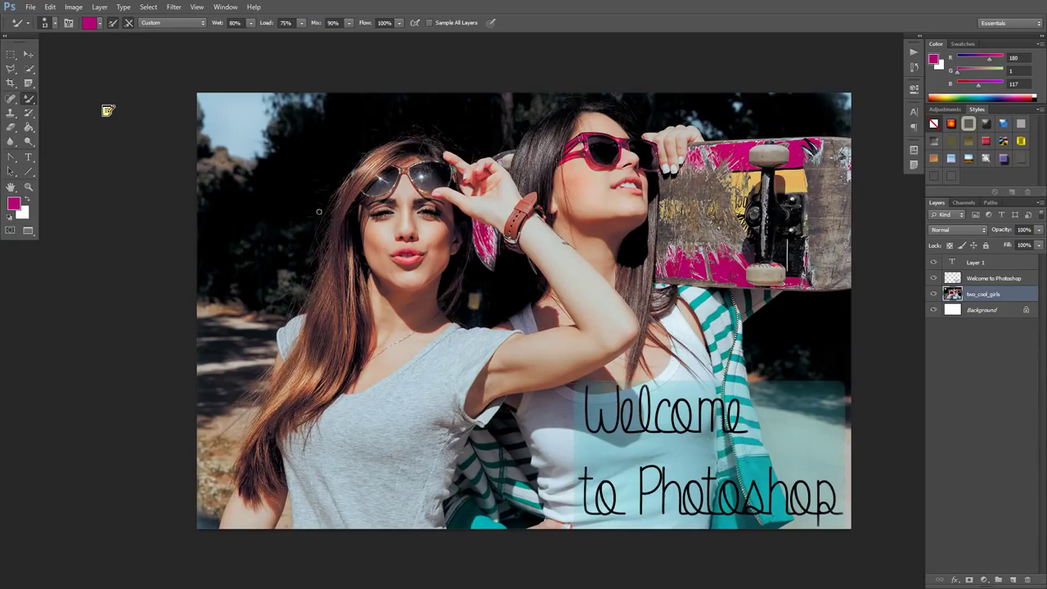
# - Preview the History Brush and the Clone/Pattern Stamp flyouts, leaving the Clone Stamp tool active
pyautogui.click(28, 113)
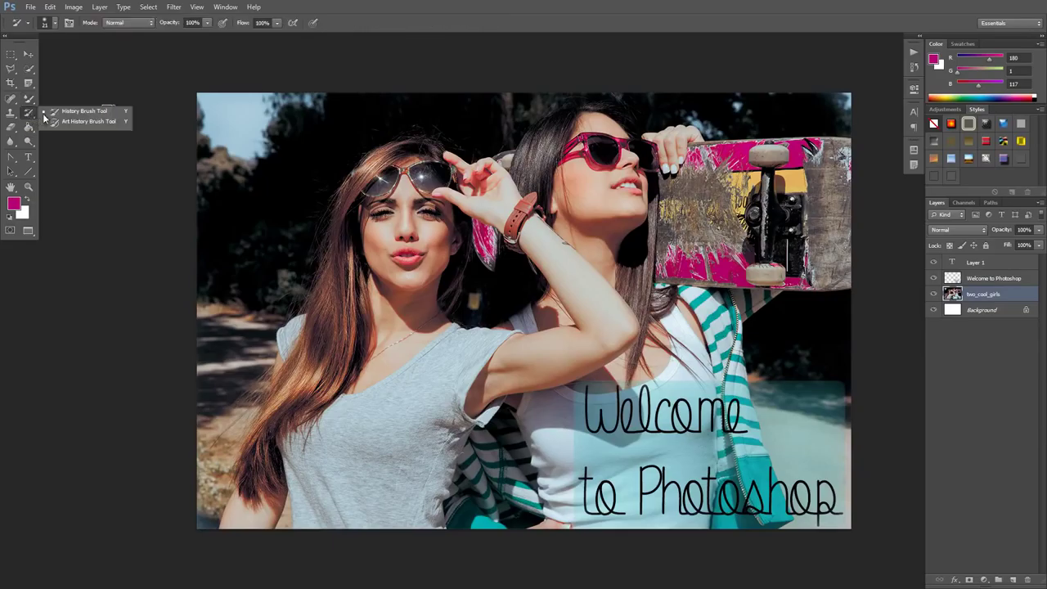
pyautogui.click(36, 120)
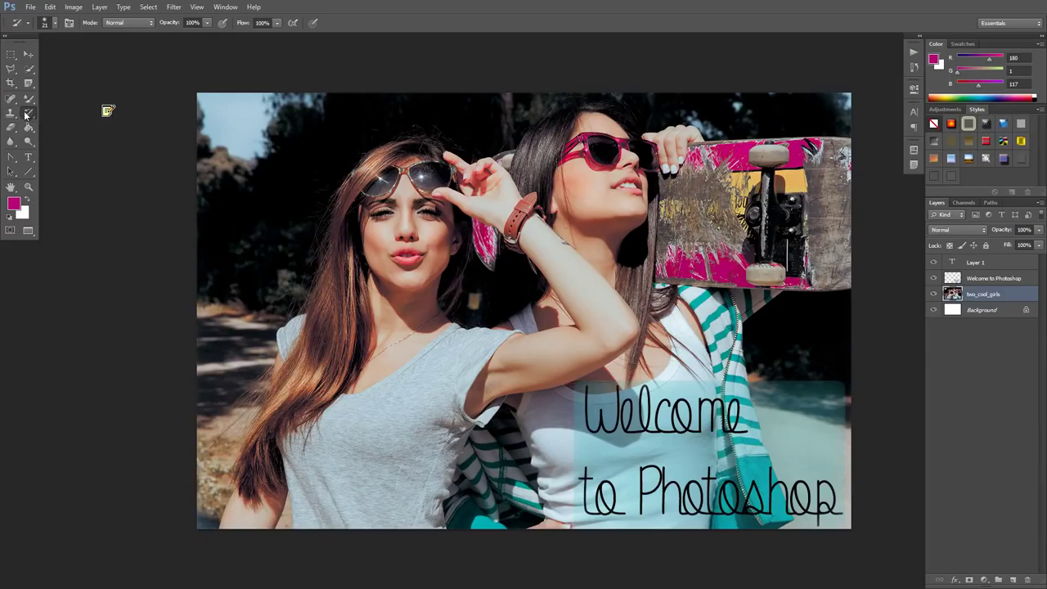
pyautogui.click(13, 116)
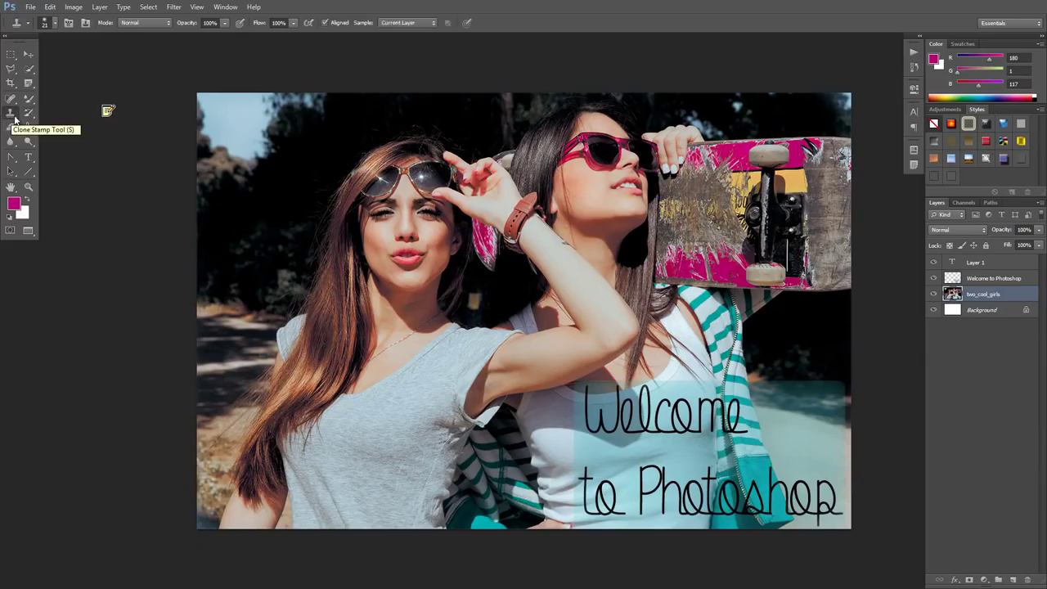
pyautogui.click(13, 118)
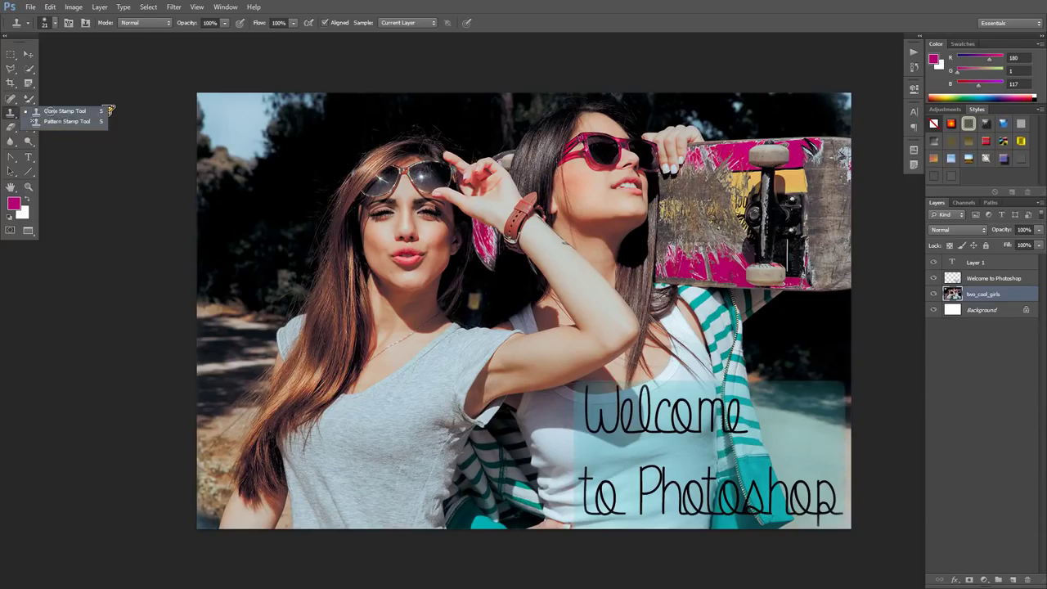
pyautogui.click(49, 110)
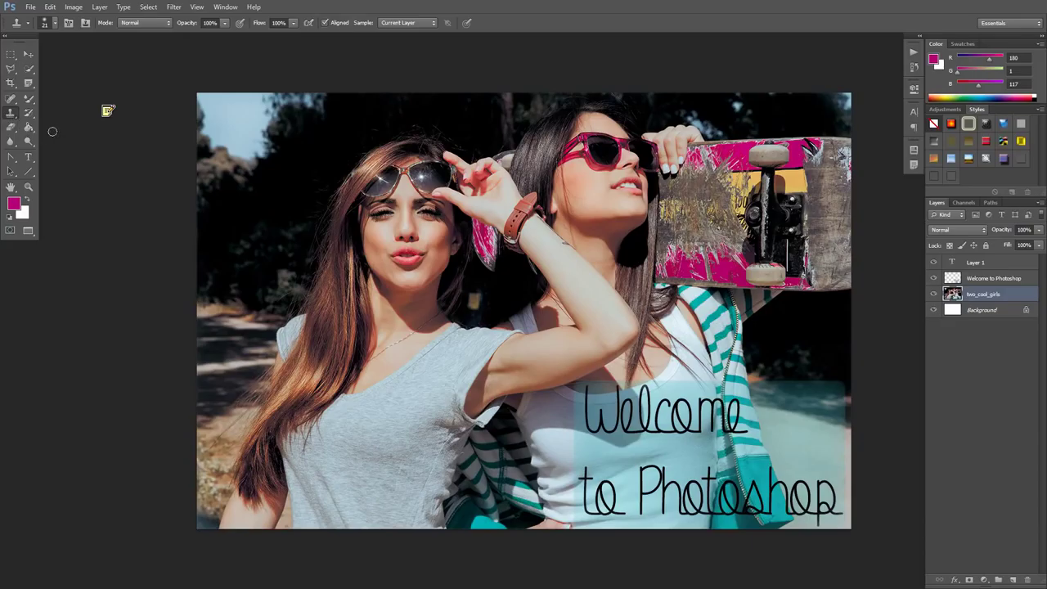
# - Try the Background Eraser, then erase a zigzag strip through the photo with the standard Eraser
pyautogui.click(13, 129)
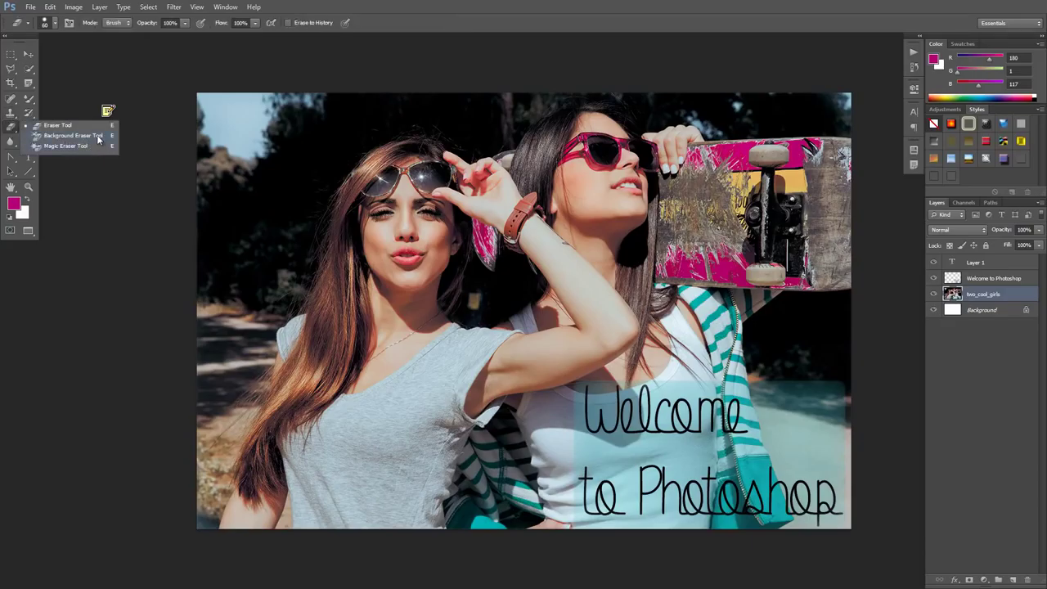
pyautogui.click(98, 139)
pyautogui.click(14, 129)
pyautogui.click(59, 126)
pyautogui.moveTo(344, 356)
pyautogui.mouseDown()
pyautogui.moveTo(481, 372)
pyautogui.moveTo(612, 204)
pyautogui.moveTo(592, 160)
pyautogui.mouseUp()
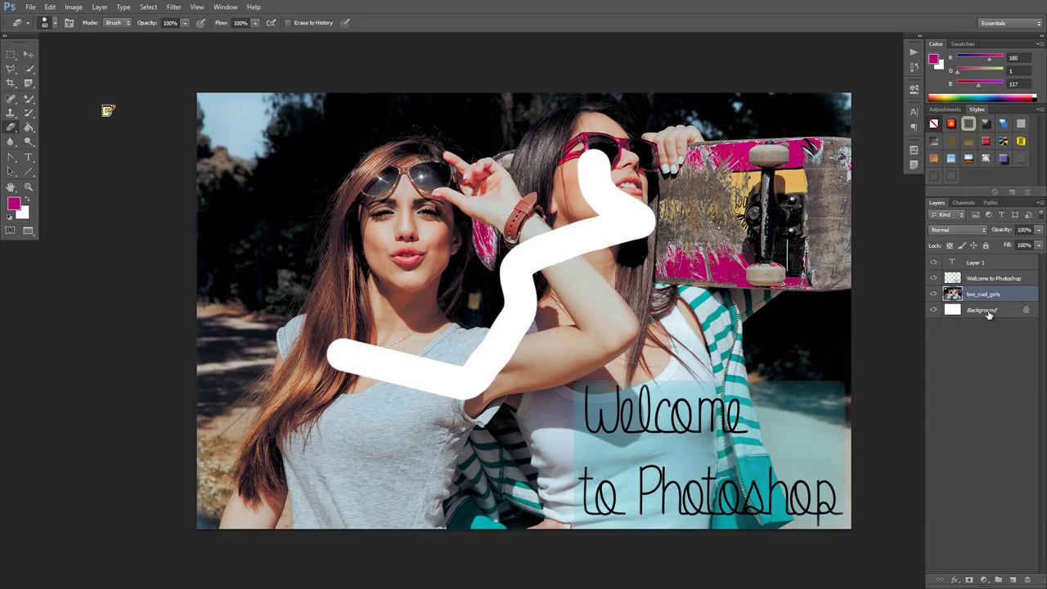
# - Hide the Background layer to reveal transparency and undo the erased strip
pyautogui.click(988, 314)
pyautogui.click(935, 310)
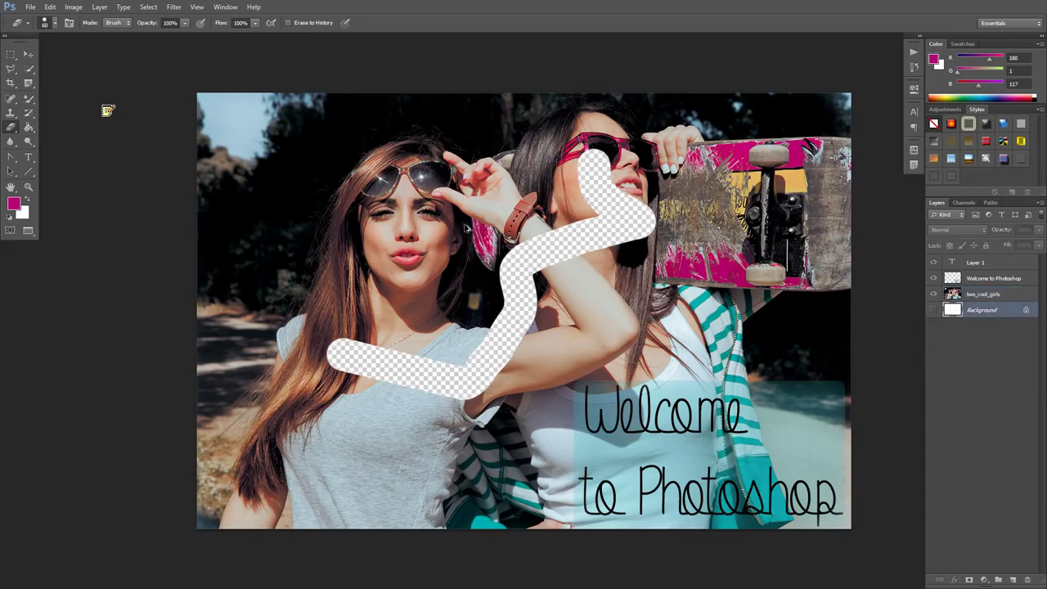
pyautogui.hotkey('ctrl', 'z')
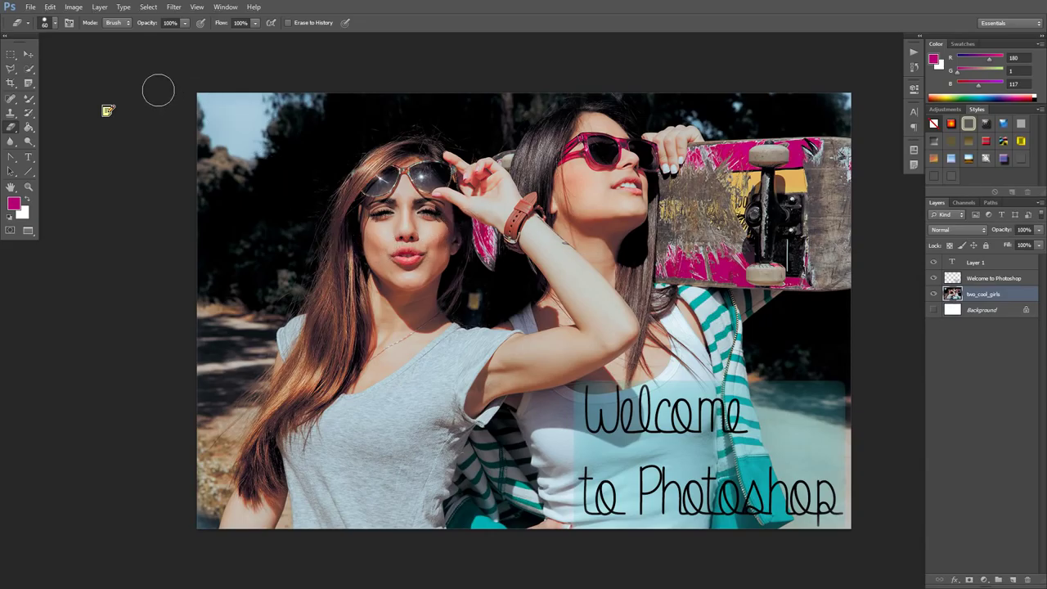
pyautogui.click(28, 130)
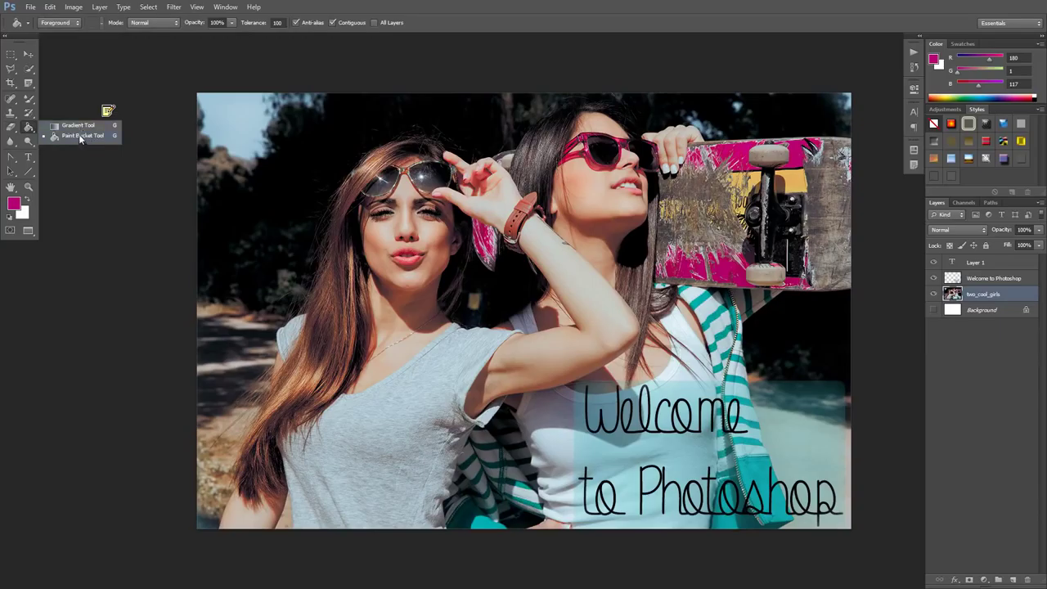
pyautogui.click(29, 129)
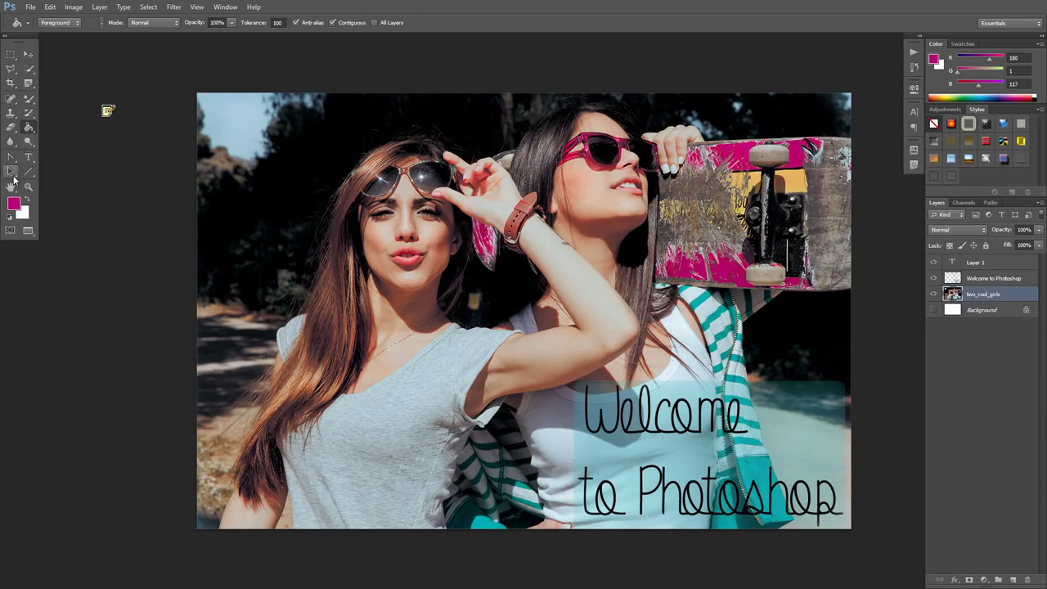
# - Lighten the raised arm with the Dodge Tool
pyautogui.click(34, 142)
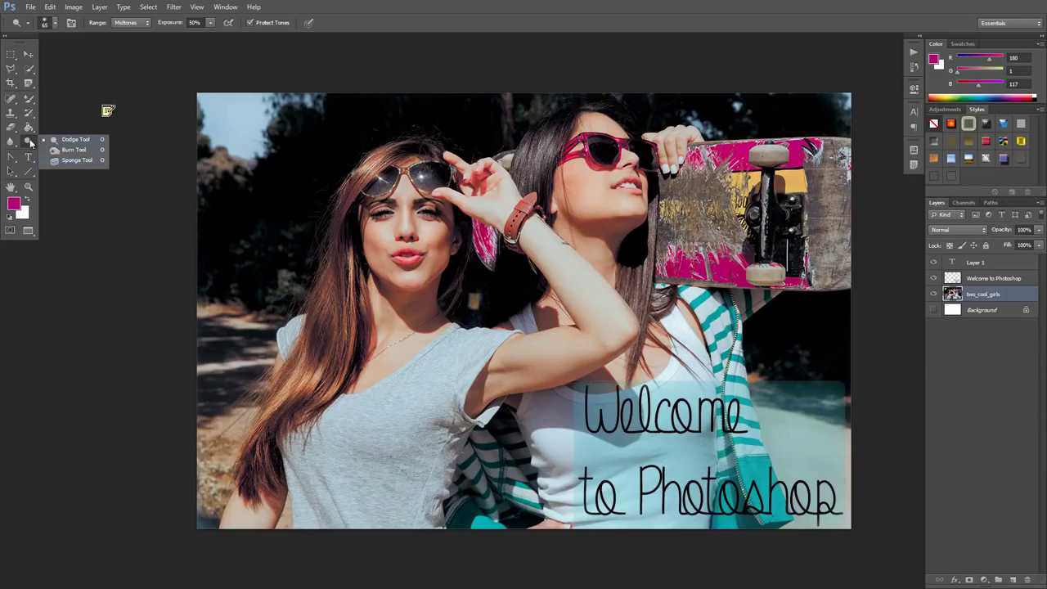
pyautogui.click(34, 143)
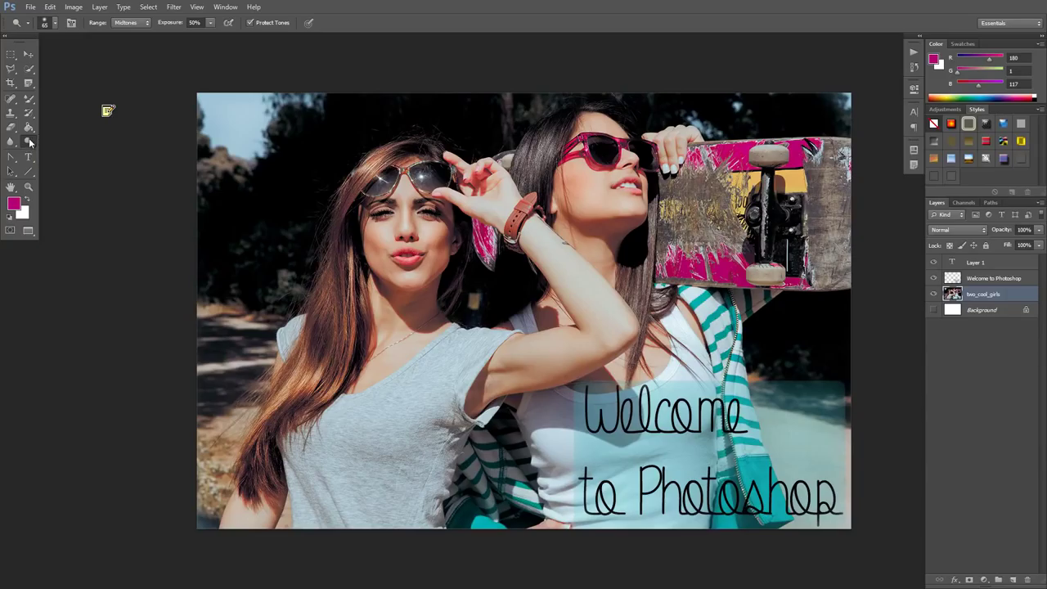
pyautogui.click(29, 142)
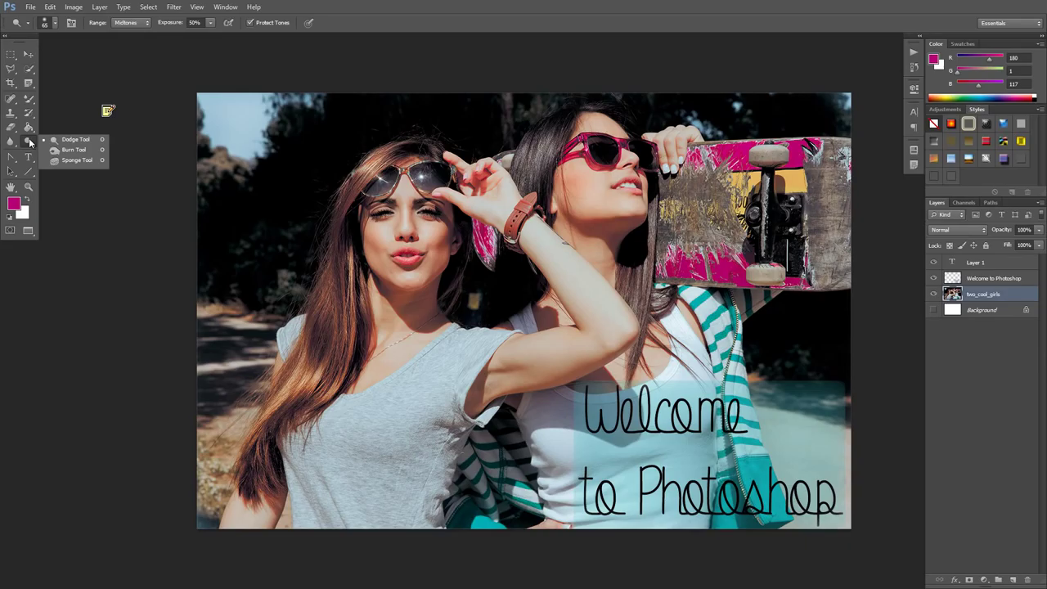
pyautogui.click(81, 141)
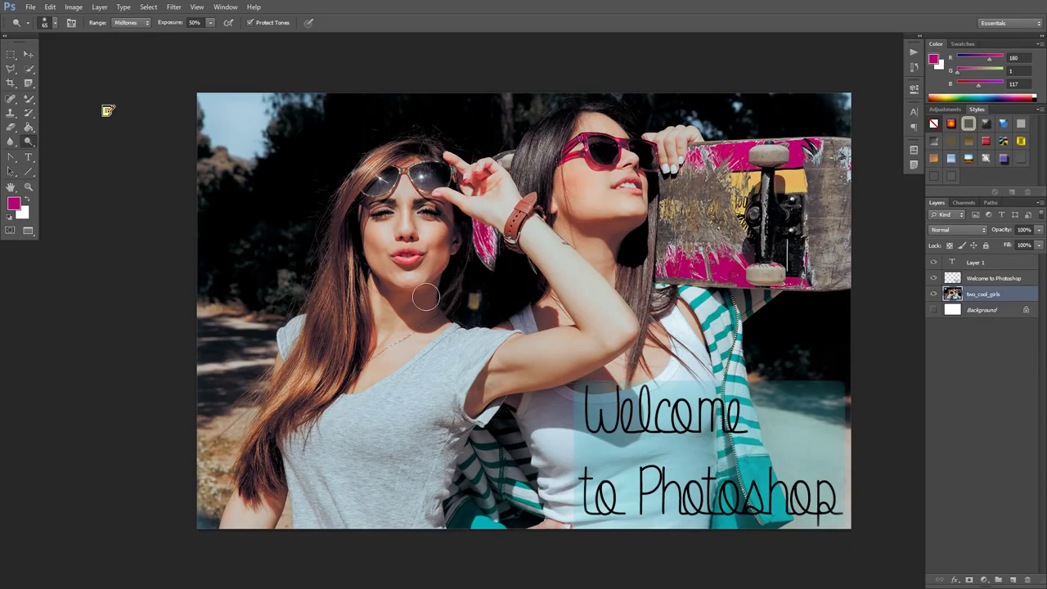
pyautogui.moveTo(601, 296)
pyautogui.mouseDown()
pyautogui.moveTo(571, 265)
pyautogui.moveTo(611, 311)
pyautogui.moveTo(558, 251)
pyautogui.moveTo(612, 323)
pyautogui.moveTo(550, 252)
pyautogui.moveTo(621, 322)
pyautogui.moveTo(556, 257)
pyautogui.moveTo(603, 327)
pyautogui.moveTo(544, 250)
pyautogui.moveTo(563, 285)
pyautogui.moveTo(595, 319)
pyautogui.moveTo(588, 287)
pyautogui.moveTo(544, 242)
pyautogui.moveTo(579, 293)
pyautogui.moveTo(609, 311)
pyautogui.moveTo(571, 248)
pyautogui.moveTo(540, 233)
pyautogui.mouseUp()
# - Darken the raised forearm with the Burn Tool, then undo the burn stroke
pyautogui.rightClick(29, 143)
pyautogui.click(64, 154)
pyautogui.moveTo(559, 249)
pyautogui.mouseDown()
pyautogui.moveTo(618, 312)
pyautogui.moveTo(550, 236)
pyautogui.moveTo(593, 301)
pyautogui.moveTo(534, 236)
pyautogui.moveTo(601, 321)
pyautogui.mouseUp()
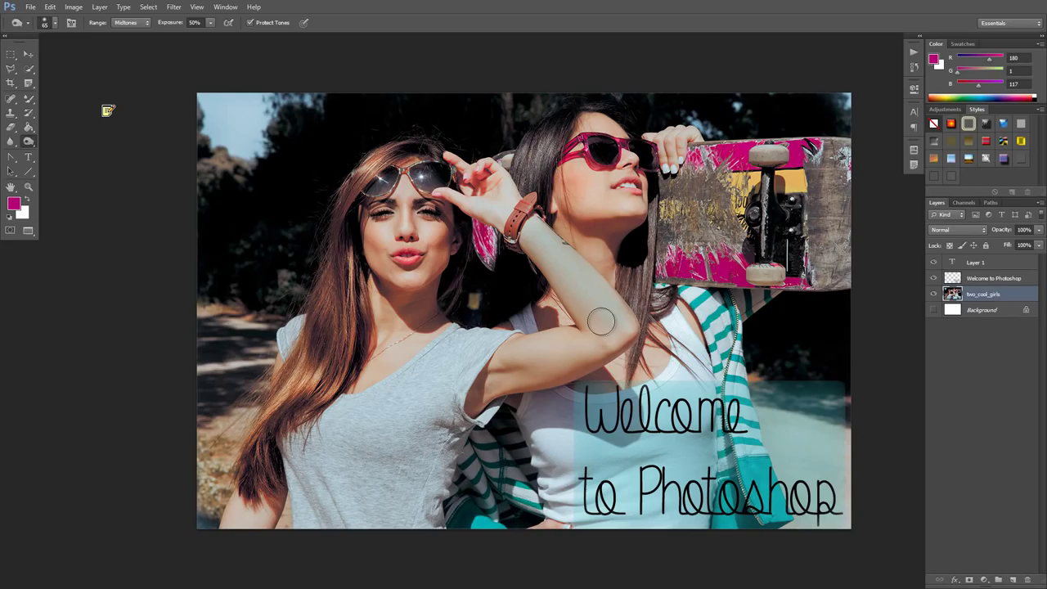
pyautogui.hotkey('ctrl', 'z')
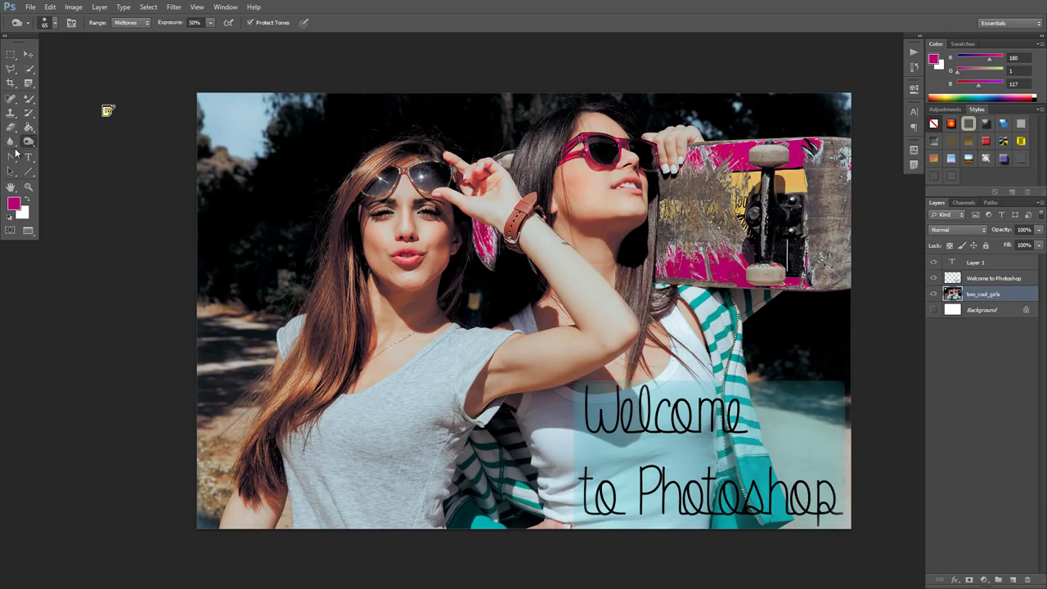
pyautogui.click(12, 146)
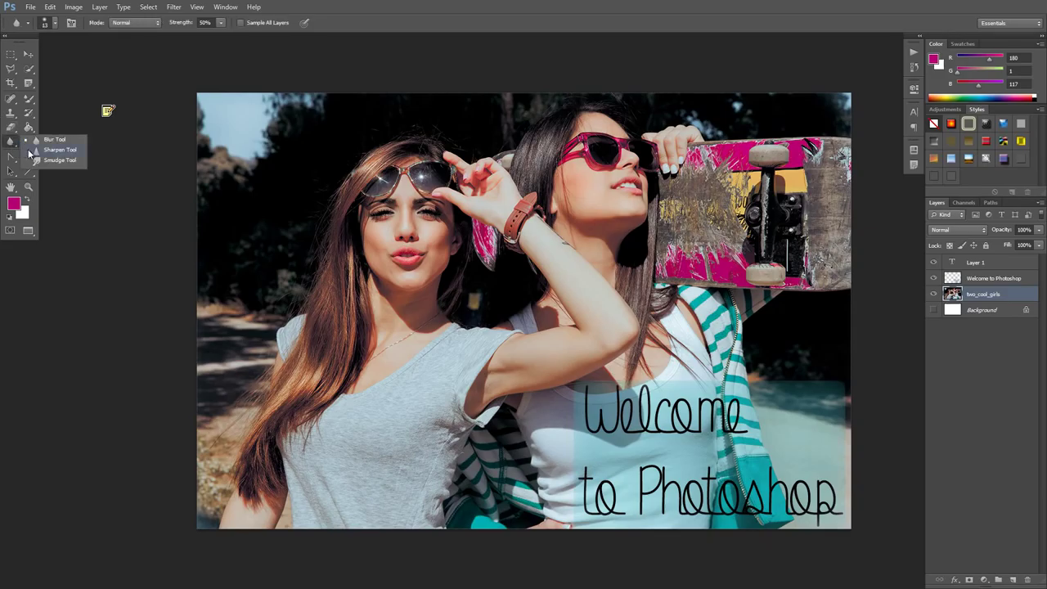
pyautogui.click(54, 140)
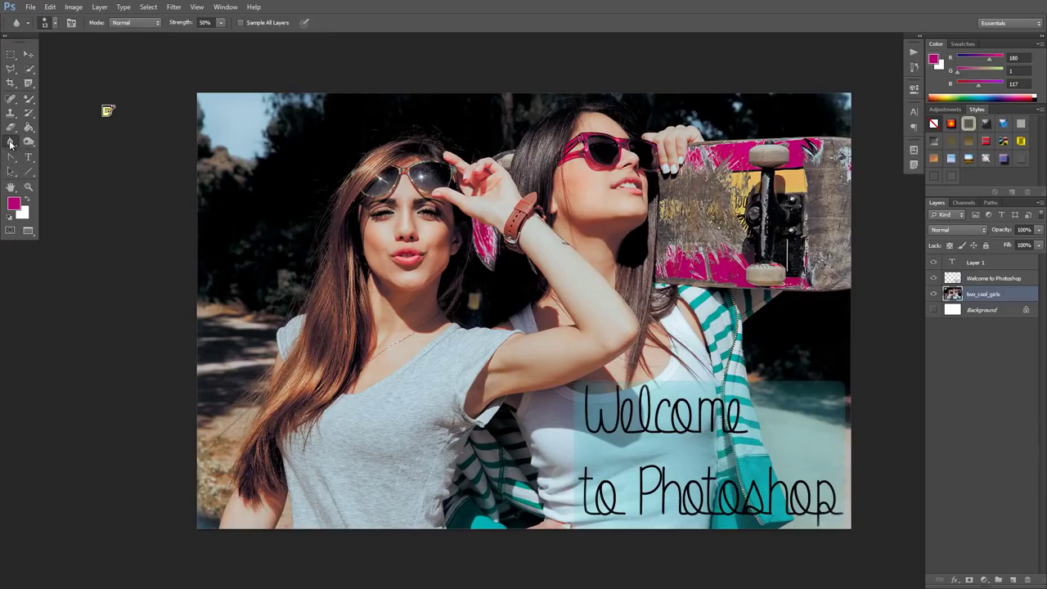
pyautogui.click(10, 144)
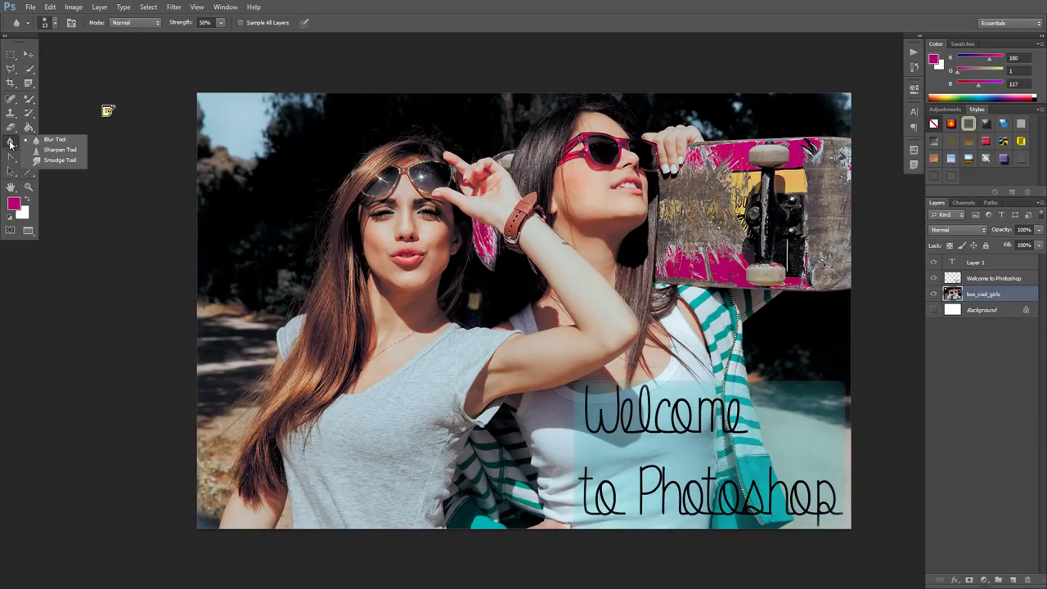
pyautogui.click(63, 160)
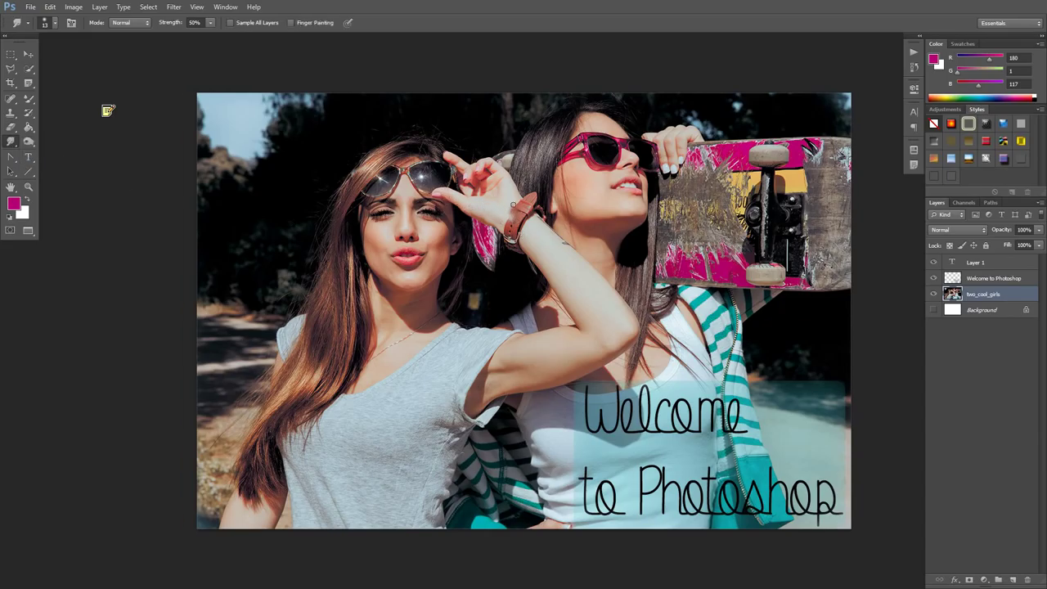
pyautogui.moveTo(514, 205)
pyautogui.mouseDown()
pyautogui.moveTo(525, 230)
pyautogui.moveTo(517, 211)
pyautogui.moveTo(516, 223)
pyautogui.mouseUp()
pyautogui.hotkey('ctrl', 'z')
pyautogui.click(11, 171)
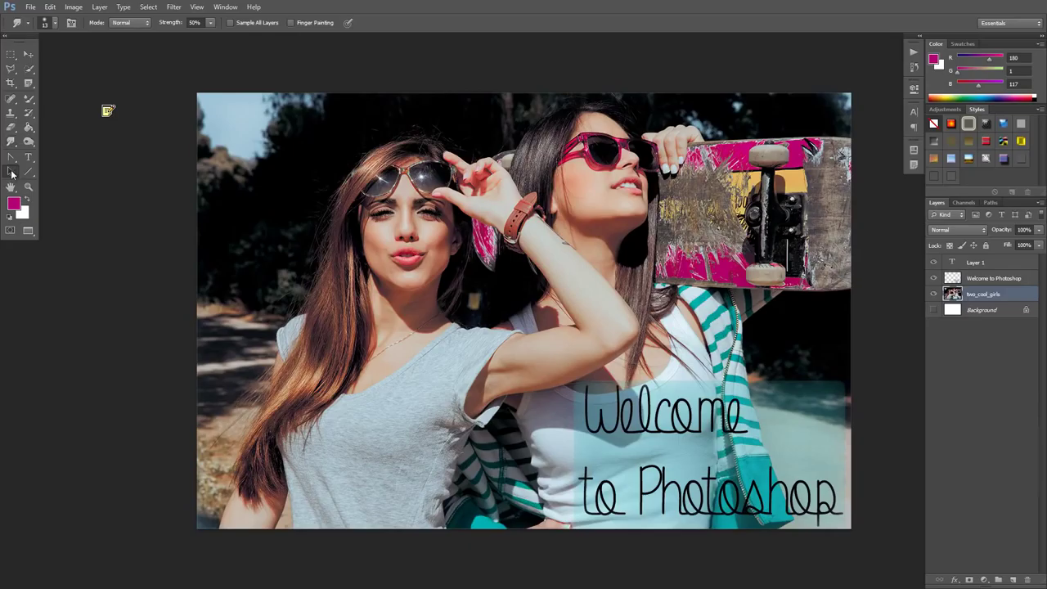
pyautogui.moveTo(11, 171); pyautogui.dragTo(80, 186)
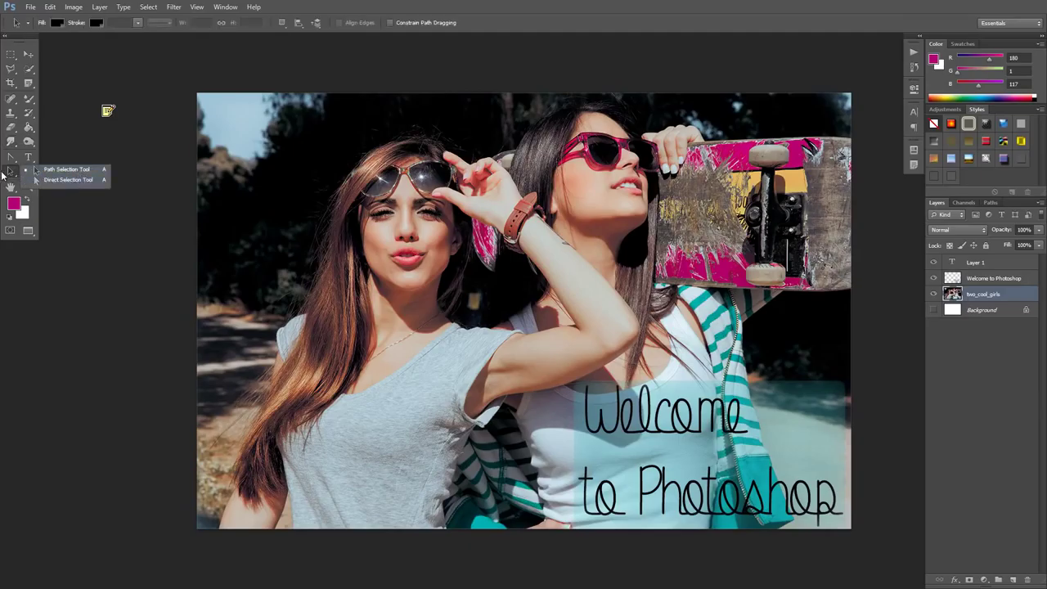
pyautogui.click(12, 174)
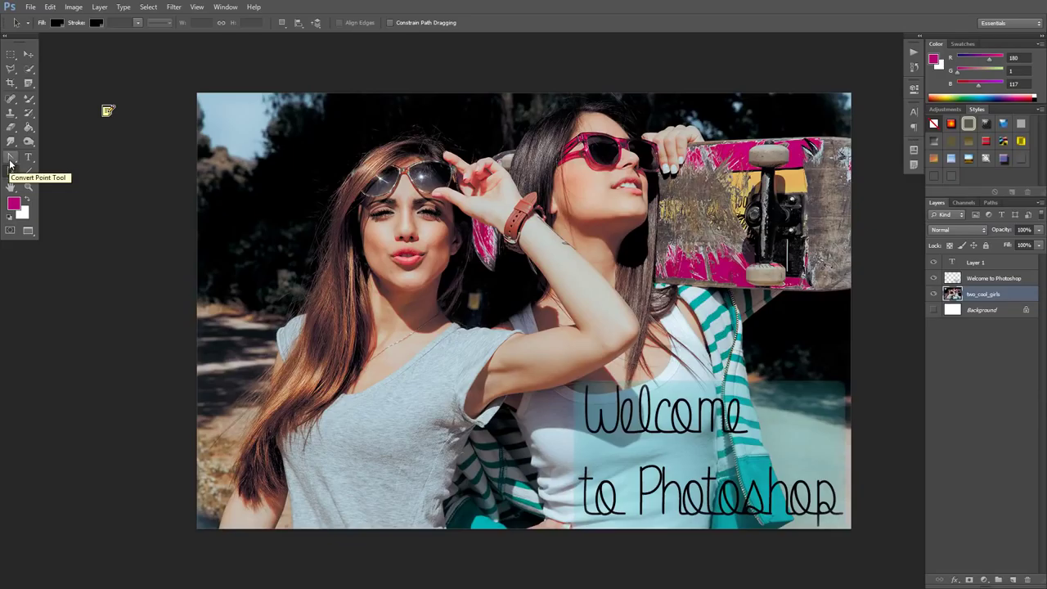
pyautogui.click(18, 160)
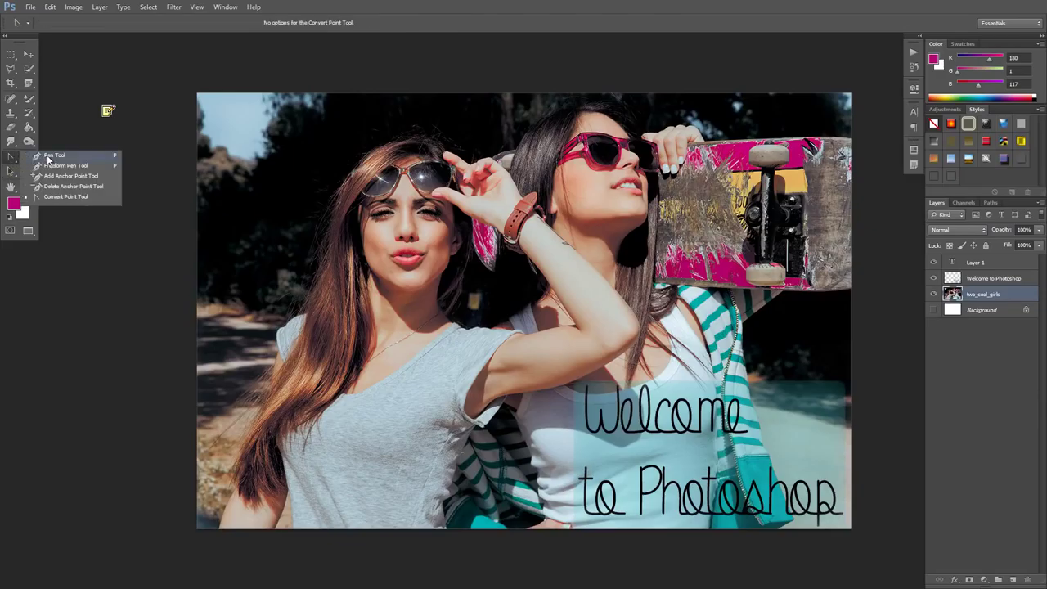
pyautogui.click(54, 155)
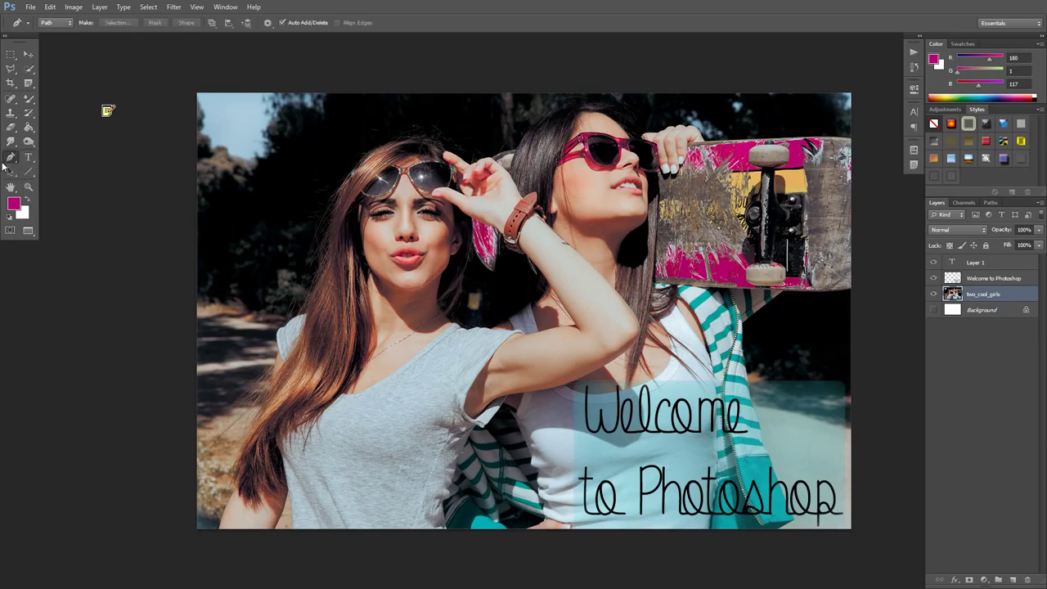
pyautogui.rightClick(12, 160)
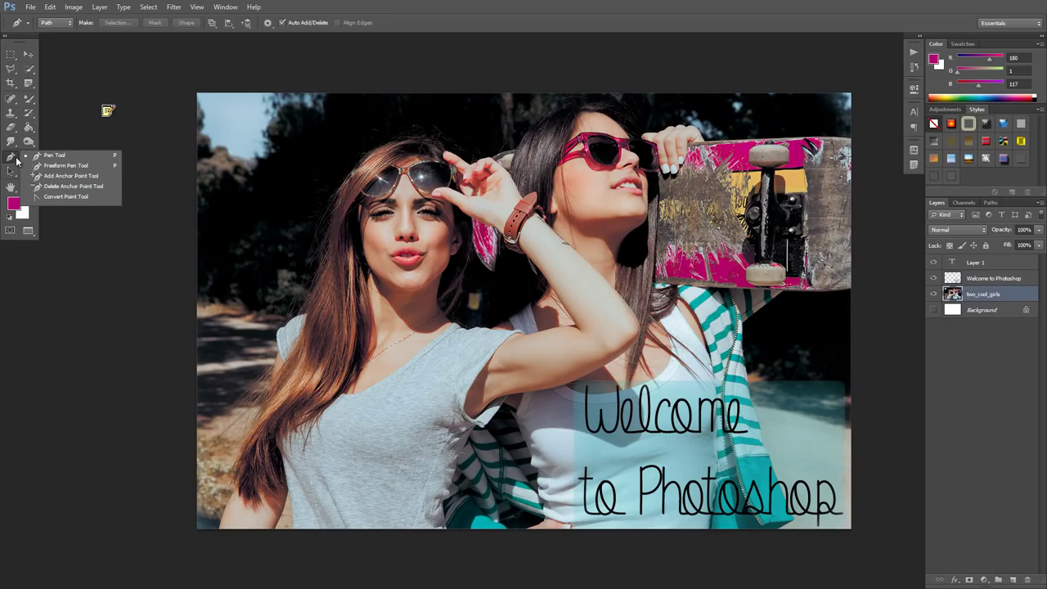
pyautogui.click(66, 186)
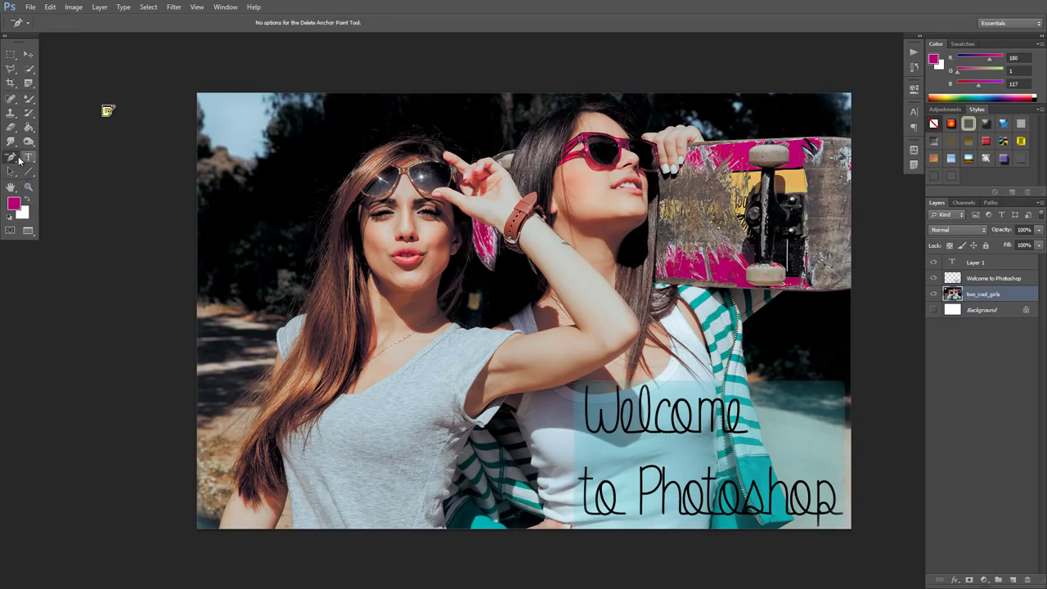
pyautogui.rightClick(11, 160)
# - Start a horizontal text layer on the photo, type test letters 'DKKDKA', then delete them
pyautogui.click(49, 165)
pyautogui.click(30, 158)
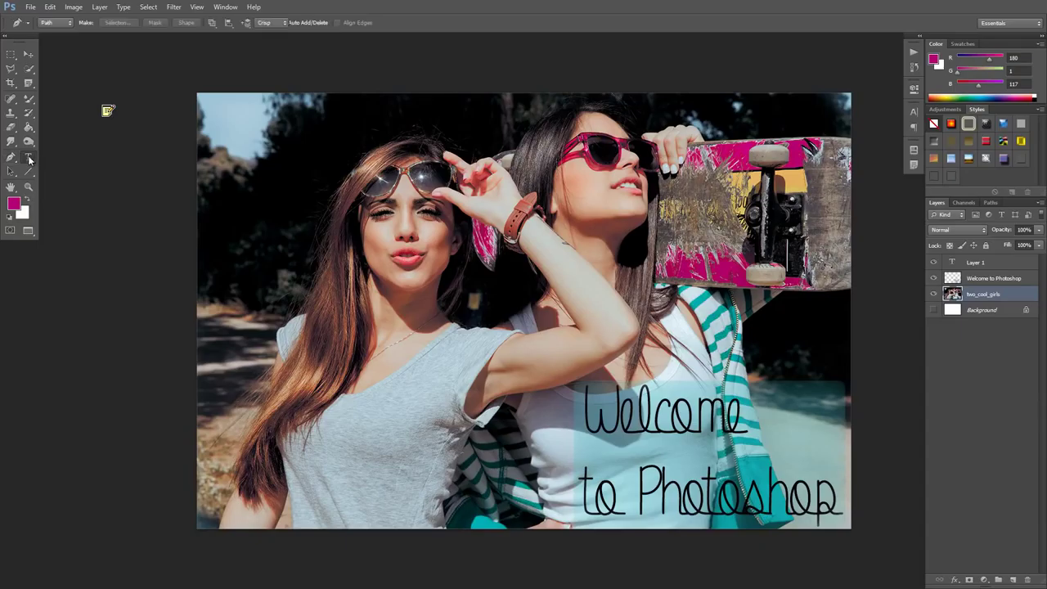
pyautogui.rightClick(29, 159)
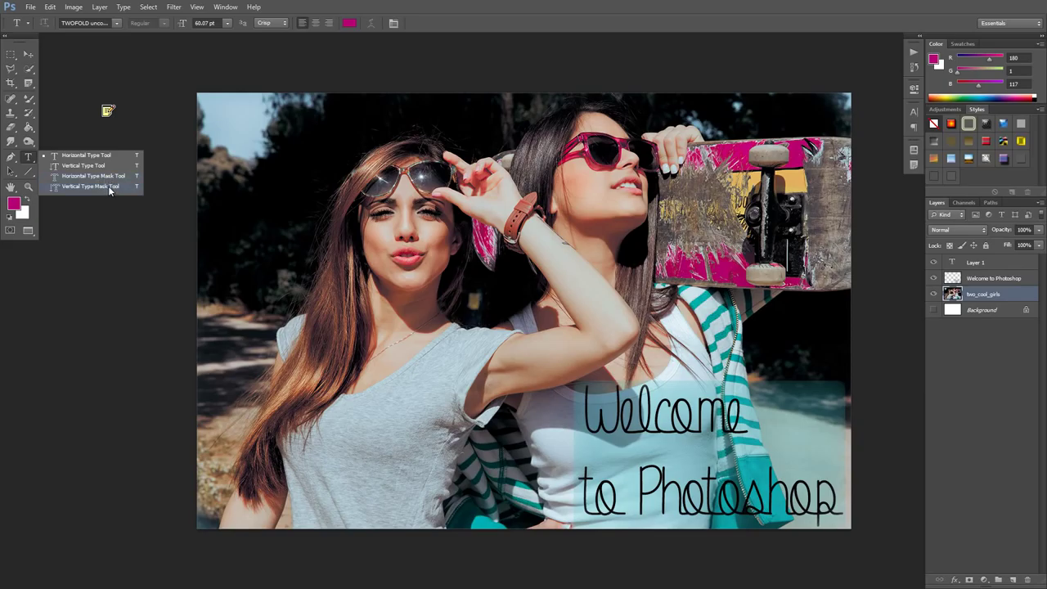
pyautogui.click(82, 157)
pyautogui.click(374, 406)
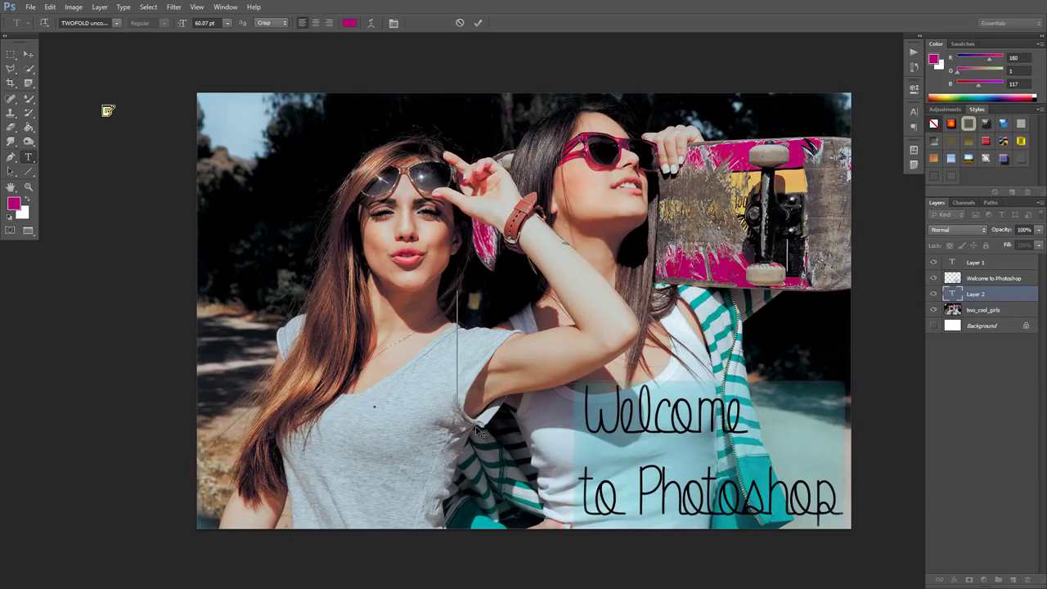
pyautogui.write('DKKDKA')
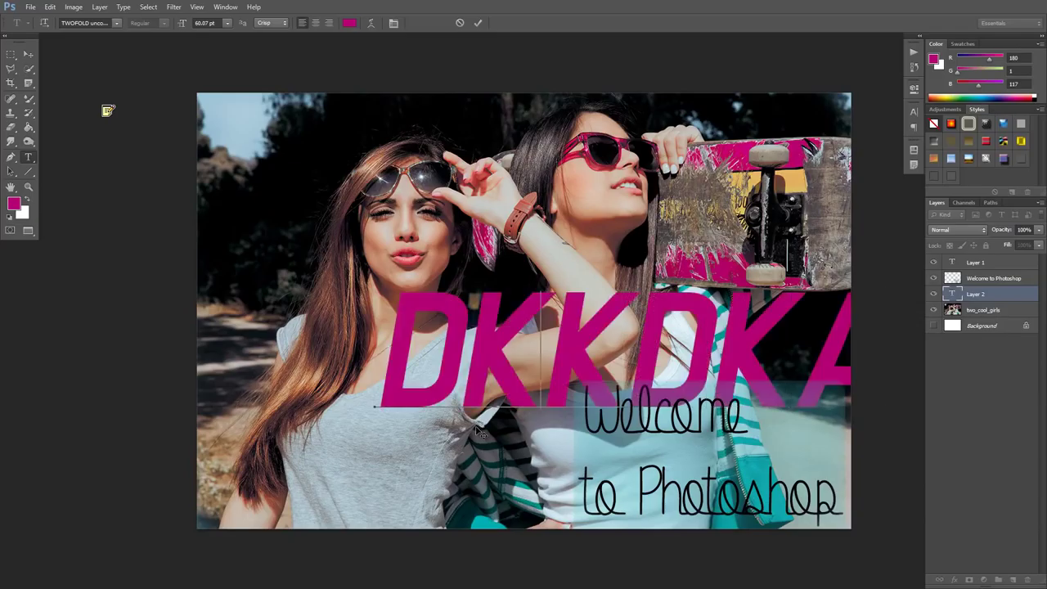
pyautogui.press('BackSpace')
pyautogui.press('BackSpace')
pyautogui.press('BackSpace')
pyautogui.press('BackSpace')
pyautogui.write('T')
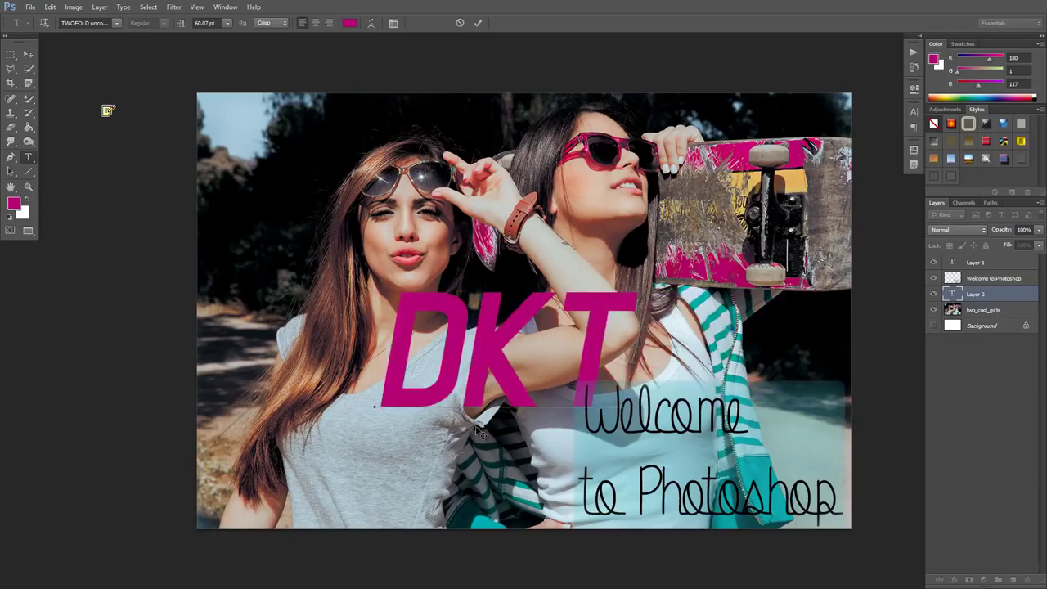
pyautogui.press('BackSpace')
pyautogui.press('BackSpace')
pyautogui.press('BackSpace')
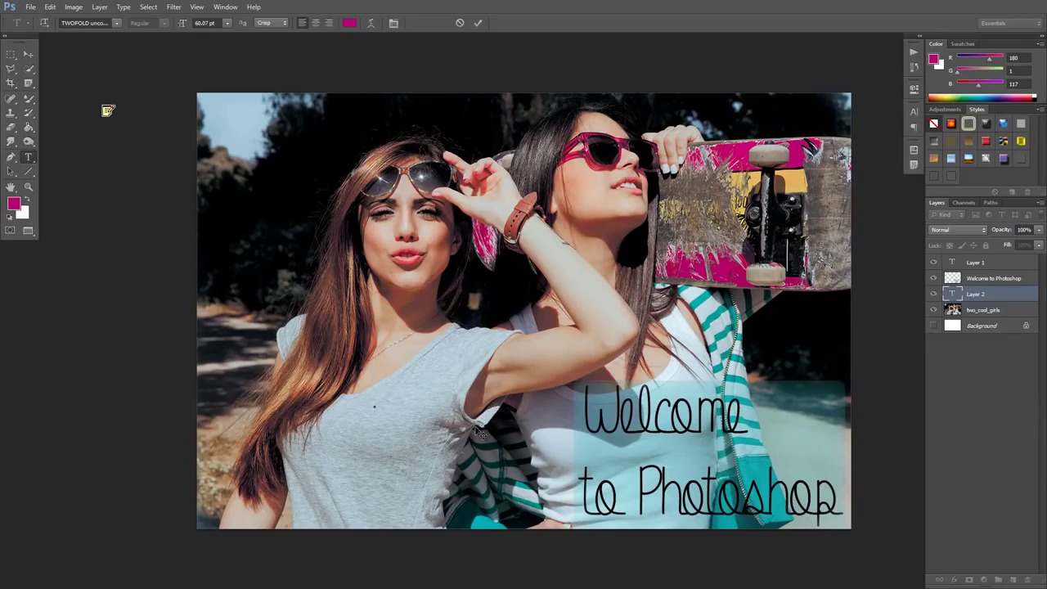
pyautogui.click(31, 174)
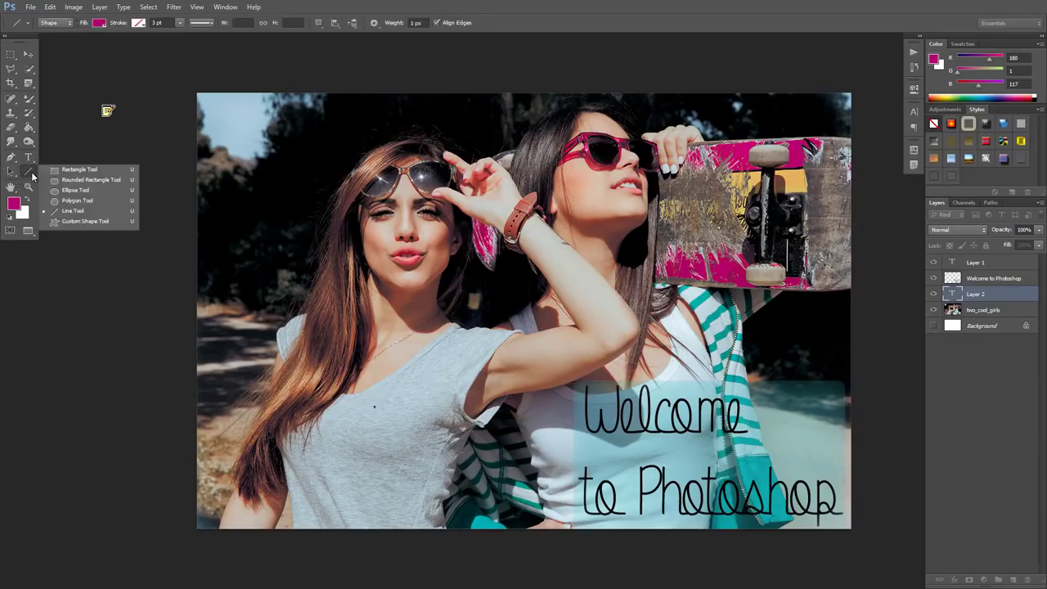
pyautogui.click(77, 170)
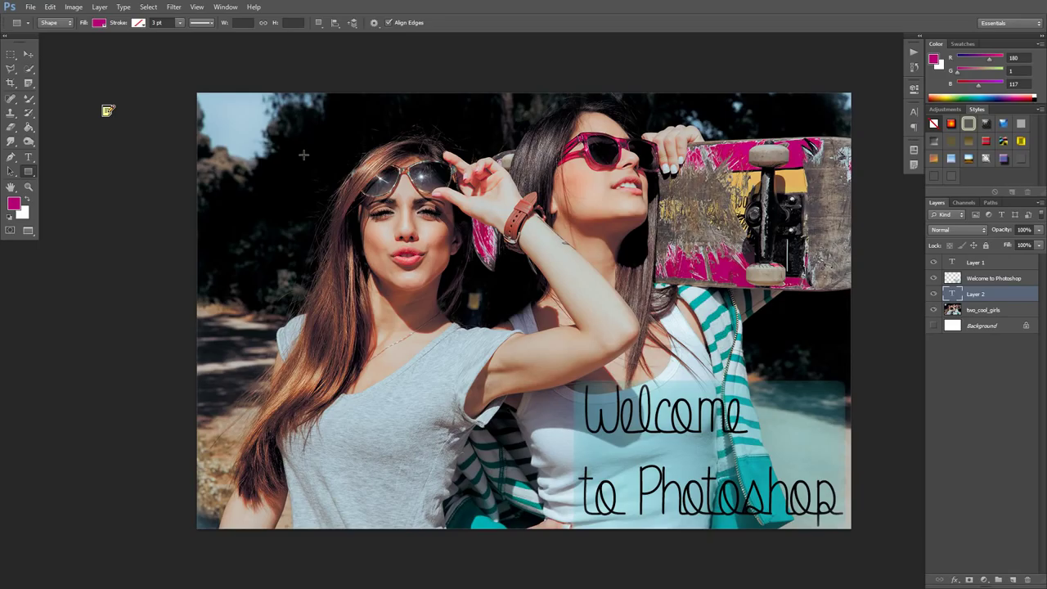
pyautogui.moveTo(284, 134); pyautogui.dragTo(478, 280)
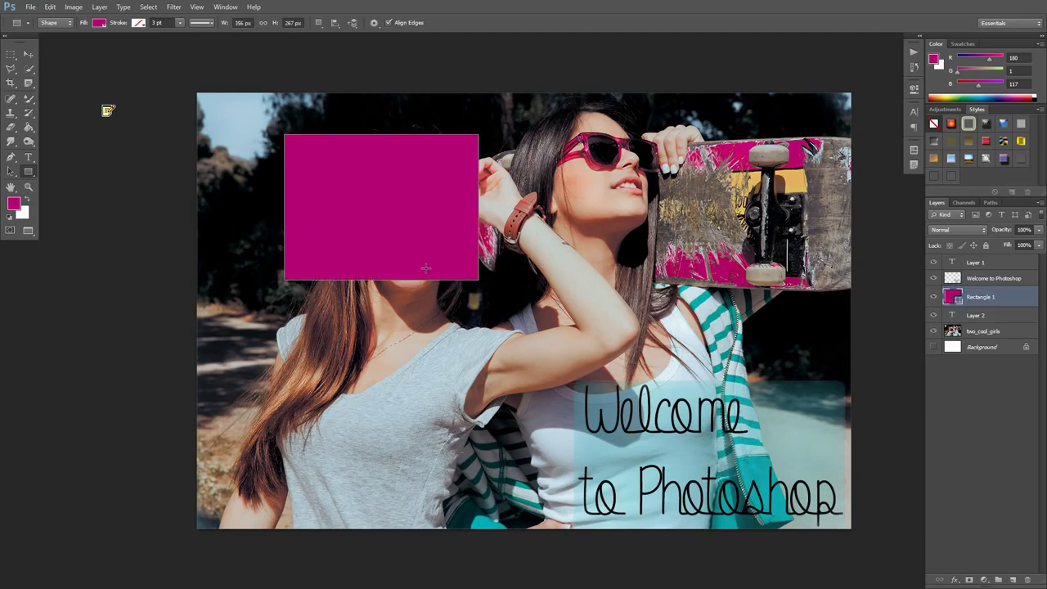
pyautogui.hotkey('ctrl', 'z')
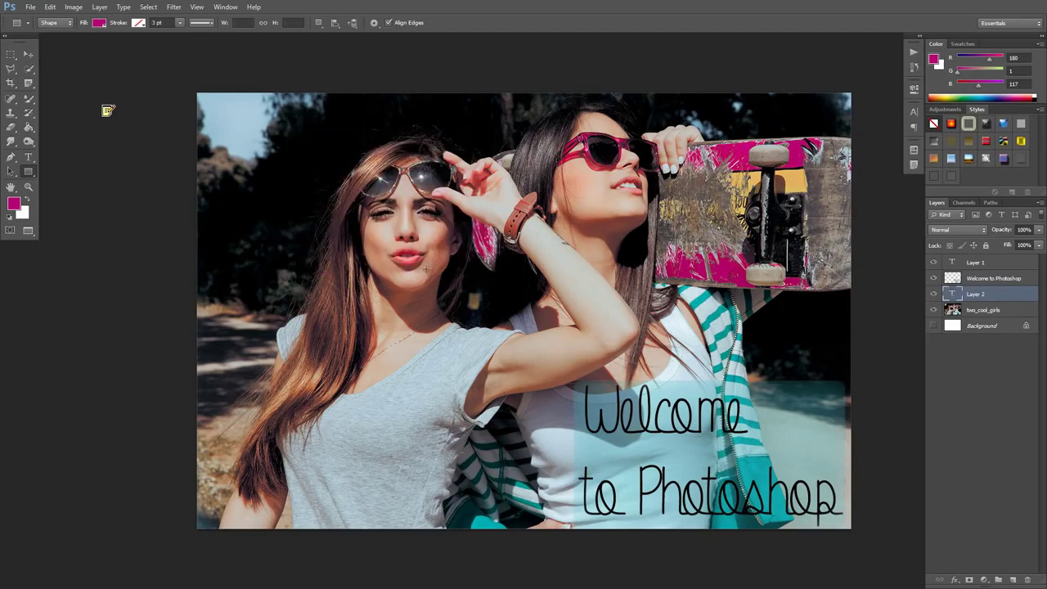
pyautogui.rightClick(29, 173)
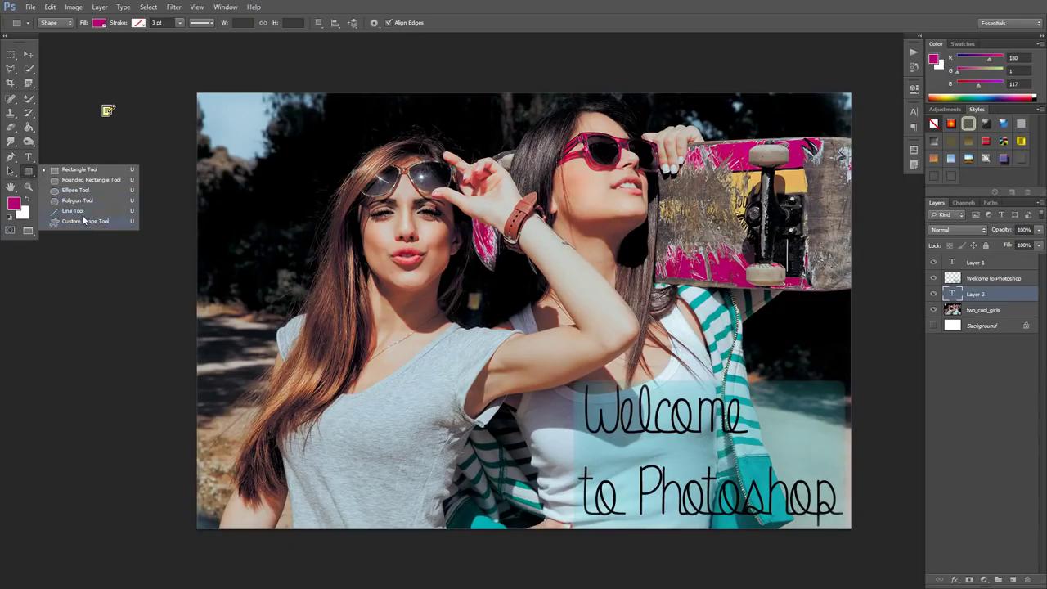
pyautogui.click(31, 177)
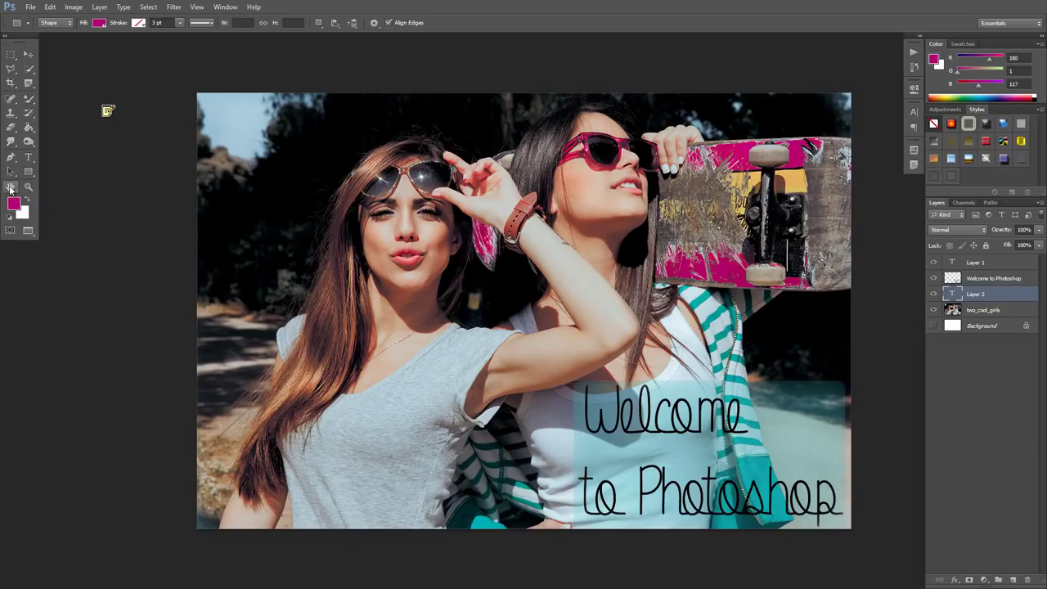
# - Preview the Hand tool's Rotate View alternative and keep the Hand tool
pyautogui.click(10, 188)
pyautogui.click(10, 190)
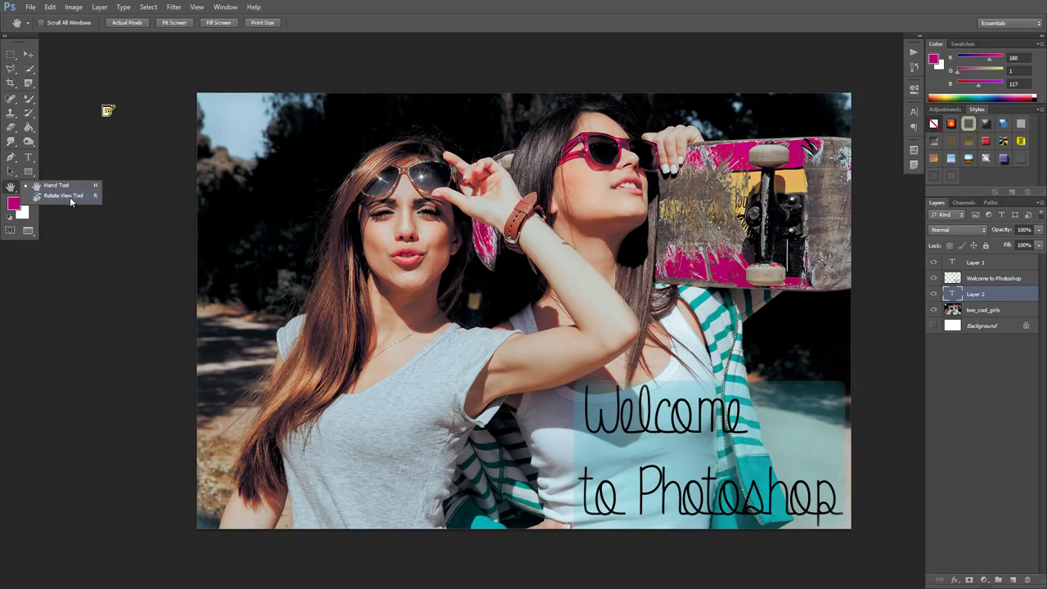
pyautogui.click(10, 189)
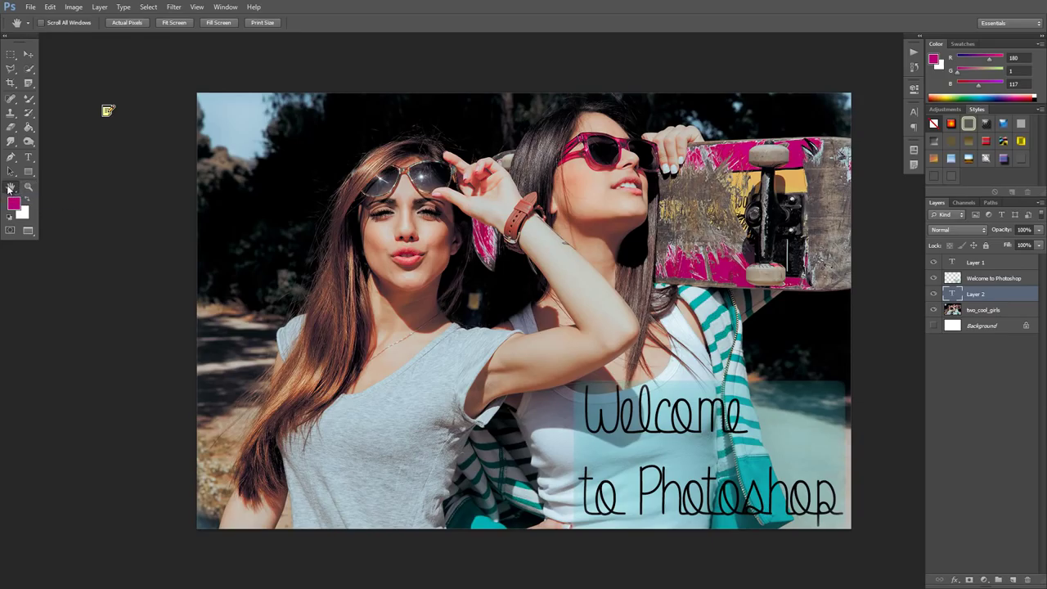
# - Zoom in on the girl's face and raised forearm, then Alt-click back out to the full photo
pyautogui.click(29, 188)
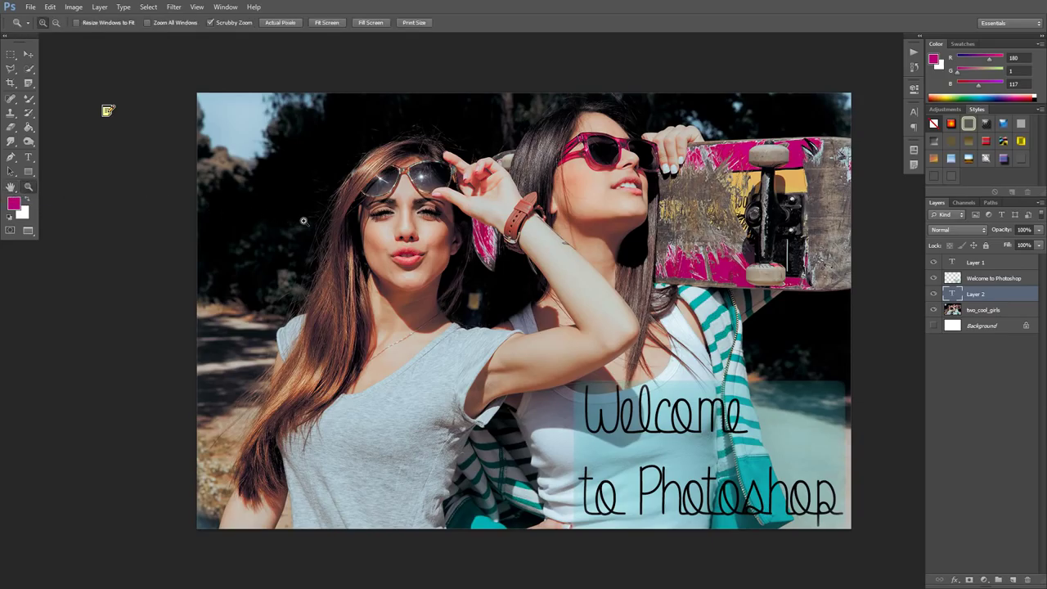
pyautogui.click(543, 254)
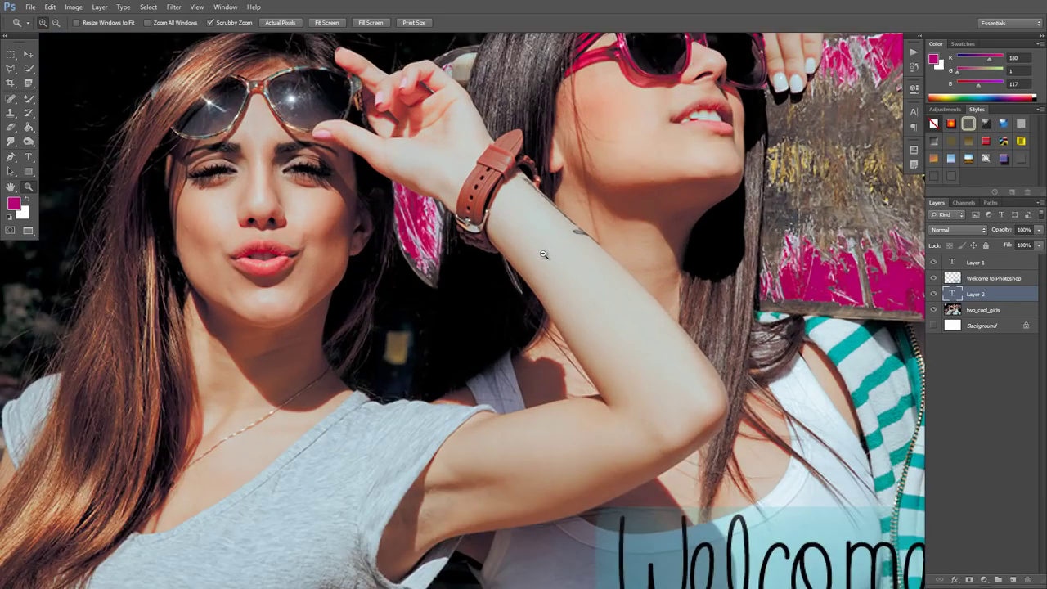
pyautogui.keyDown('alt'); pyautogui.click(543, 254); pyautogui.keyUp('alt')
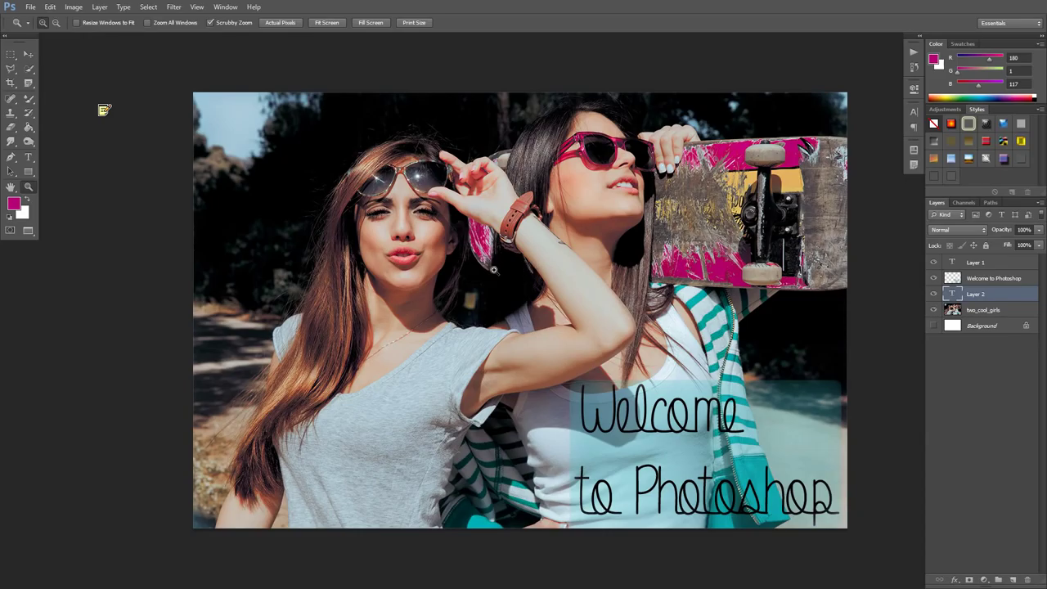
pyautogui.moveTo(495, 271)
pyautogui.mouseDown()
pyautogui.moveTo(532, 274)
pyautogui.moveTo(161, 134)
pyautogui.moveTo(539, 273)
pyautogui.moveTo(86, 103)
pyautogui.moveTo(556, 273)
pyautogui.moveTo(503, 269)
pyautogui.mouseUp()
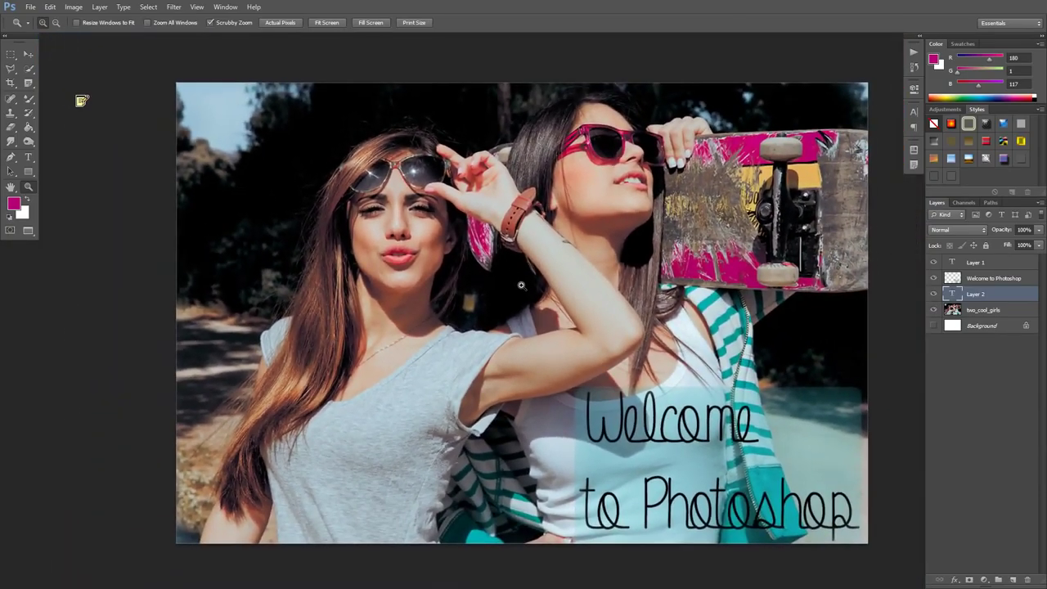
pyautogui.click(565, 294)
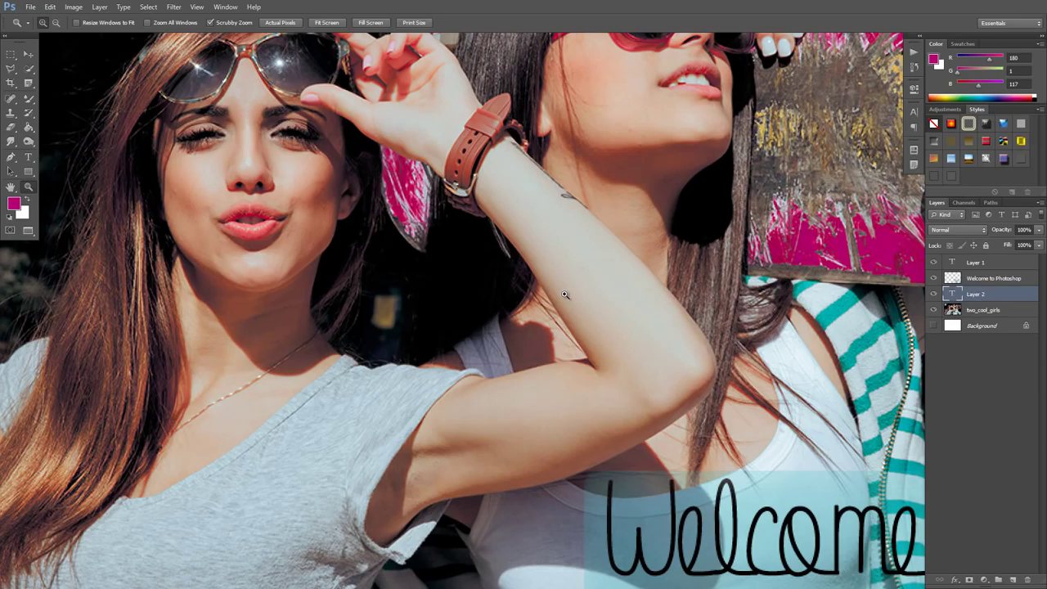
pyautogui.press('alt')
pyautogui.keyDown('alt'); pyautogui.click(580, 286); pyautogui.keyUp('alt')
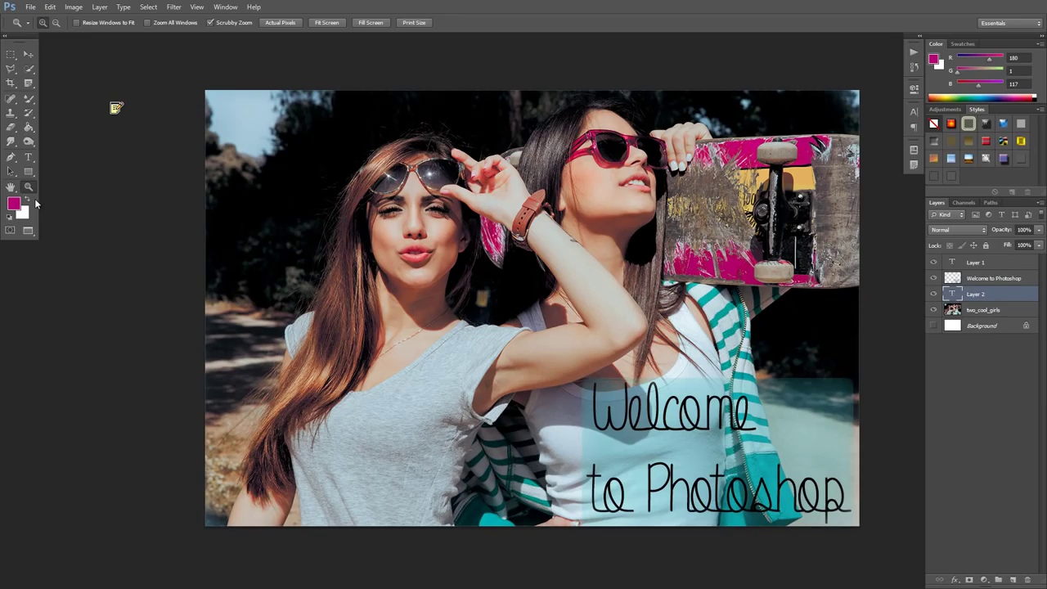
# - Reset to default black and white, then swap colours six times, ending with black foreground
pyautogui.click(10, 217)
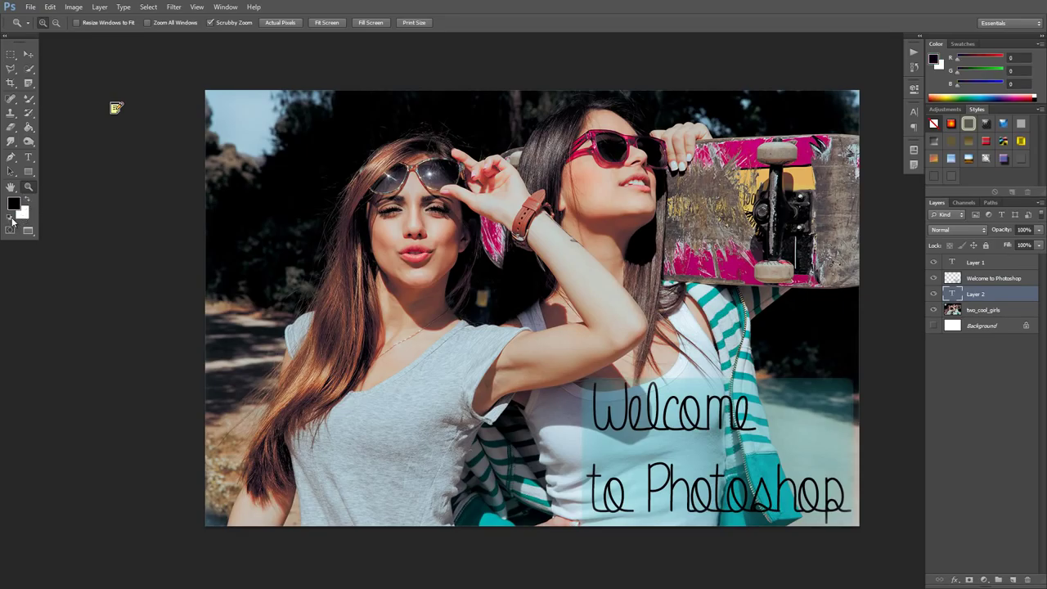
pyautogui.click(28, 200)
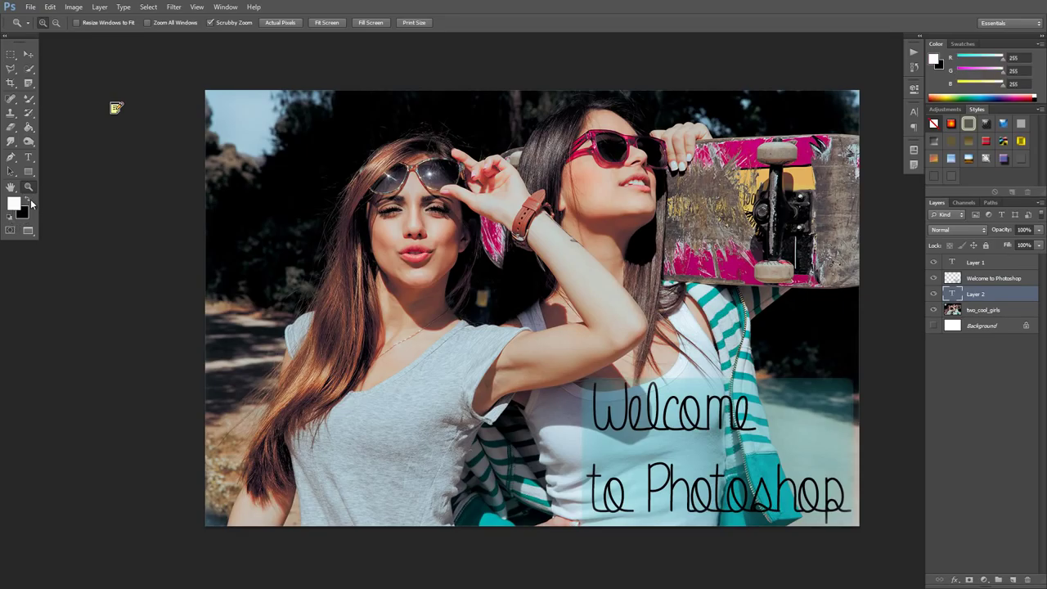
pyautogui.click(28, 200)
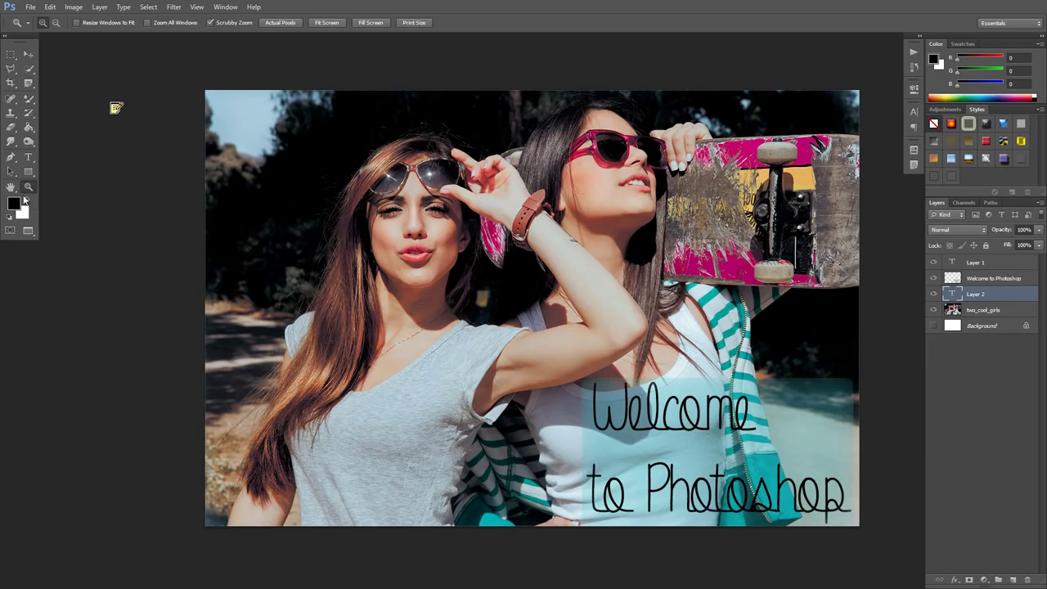
pyautogui.click(28, 200)
pyautogui.click(28, 201)
pyautogui.click(28, 201)
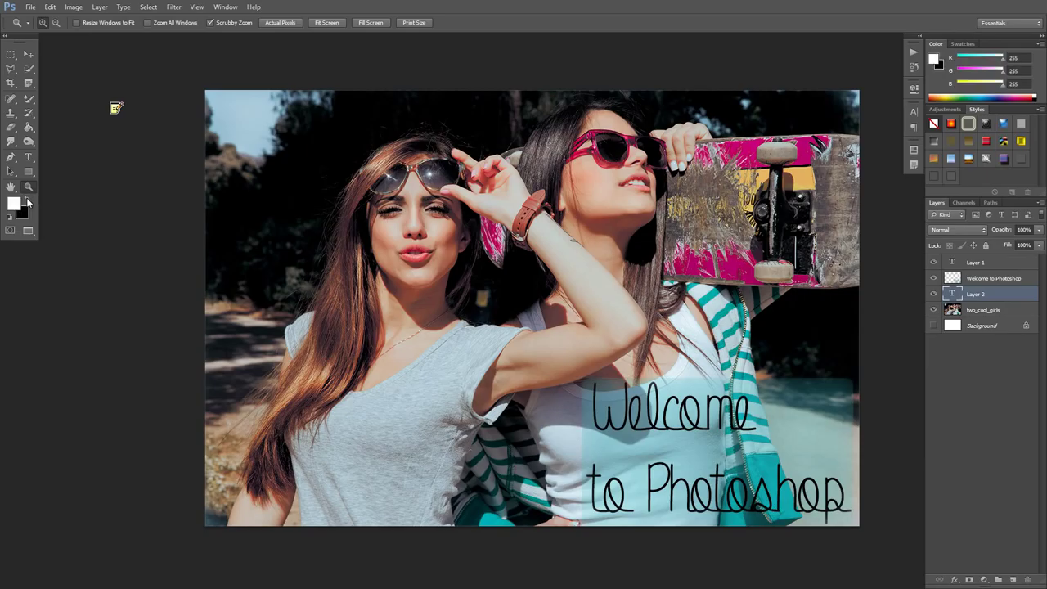
pyautogui.click(28, 201)
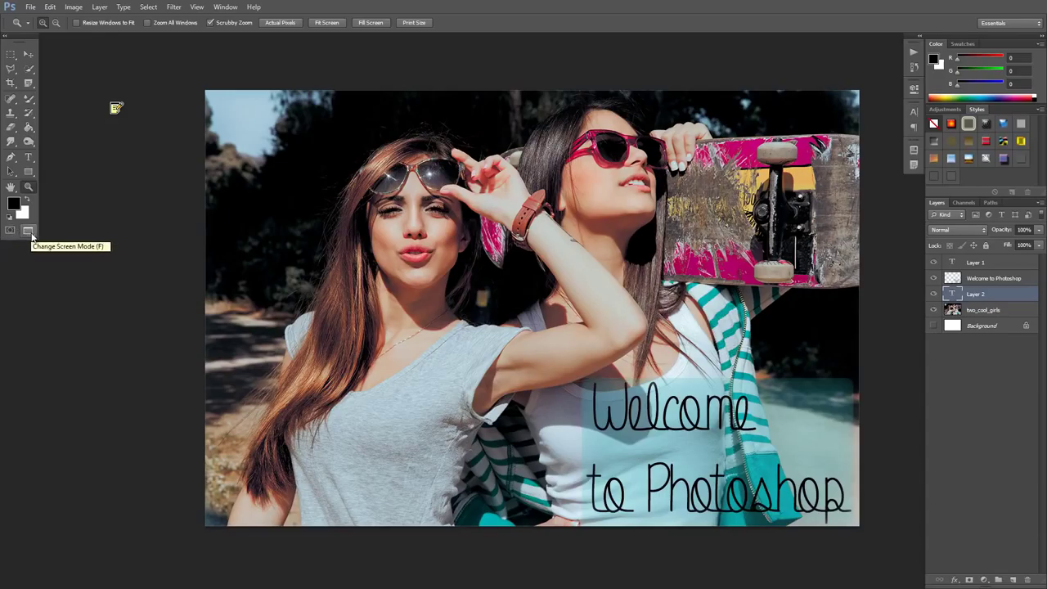
pyautogui.click(33, 235)
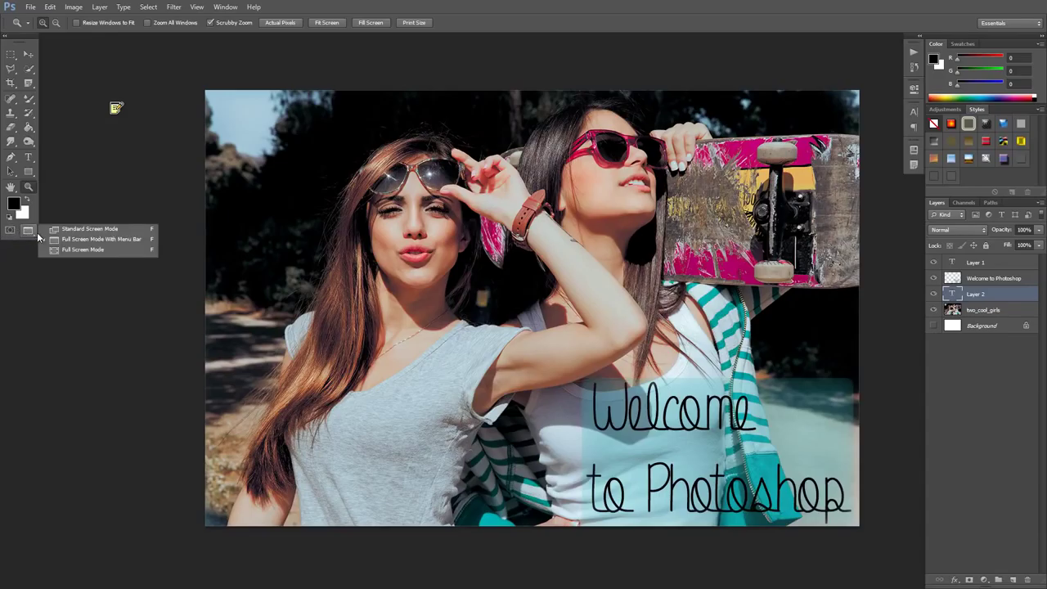
pyautogui.click(98, 235)
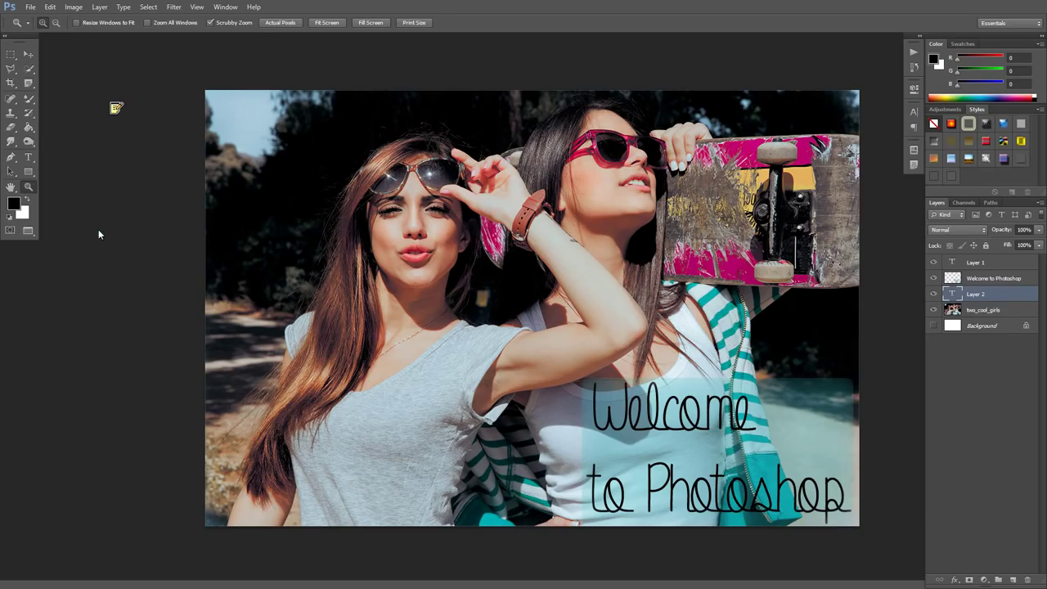
pyautogui.hotkey('shift', 'f')
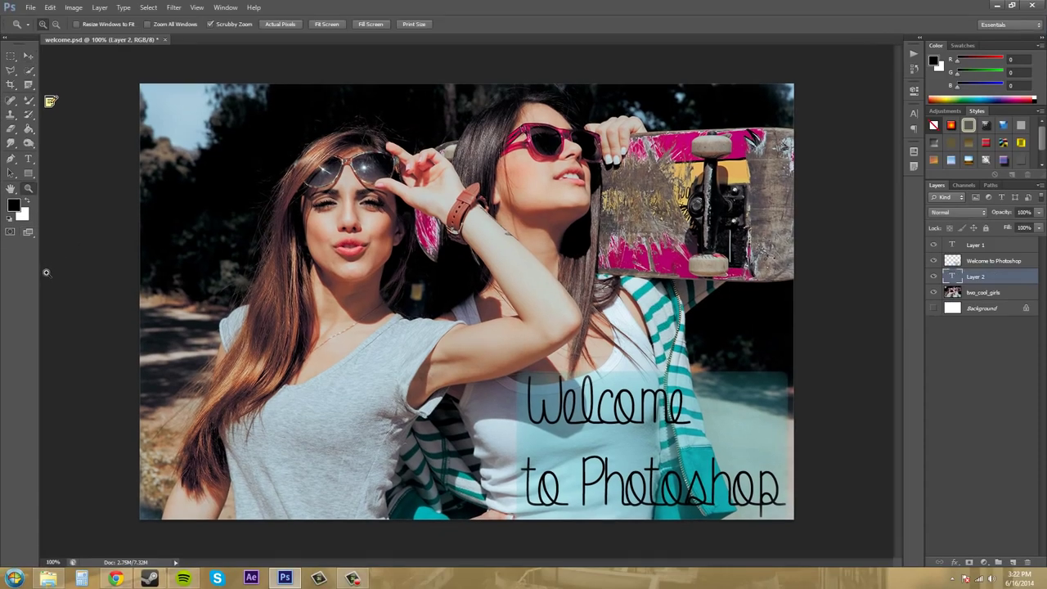
pyautogui.click(36, 241)
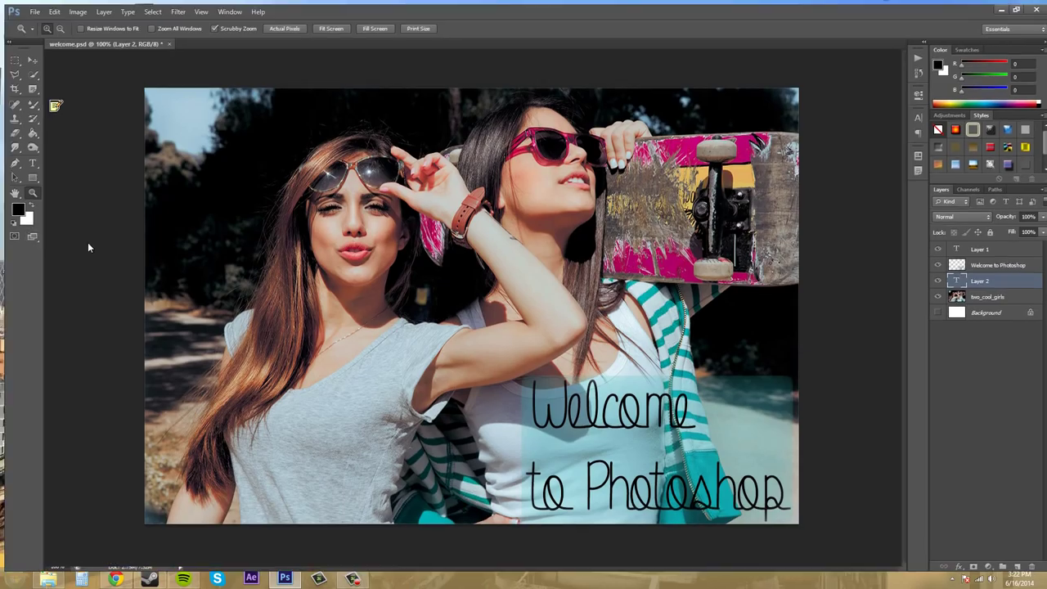
pyautogui.click(70, 246)
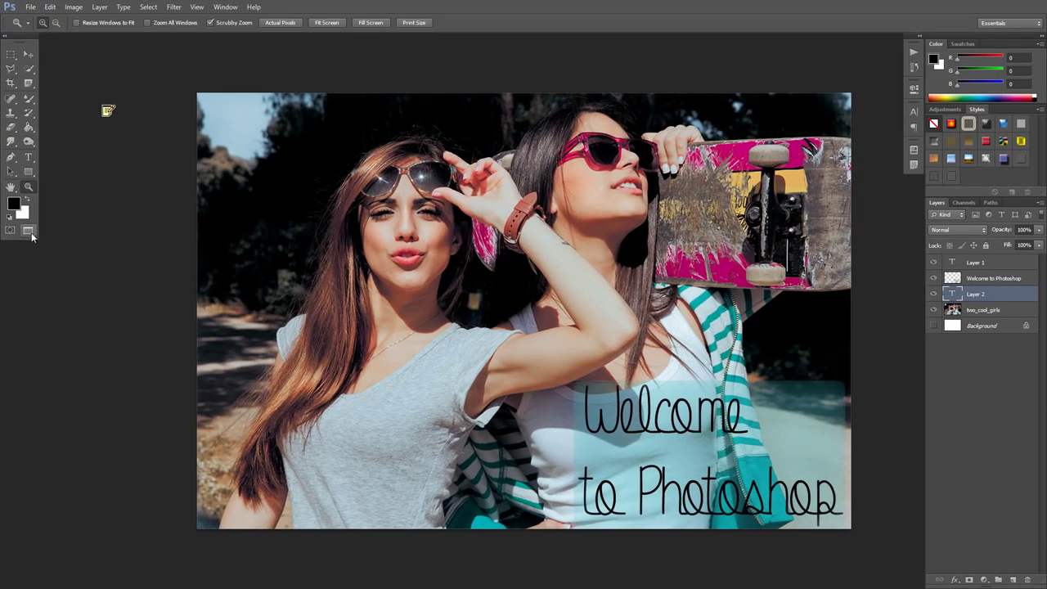
pyautogui.click(36, 238)
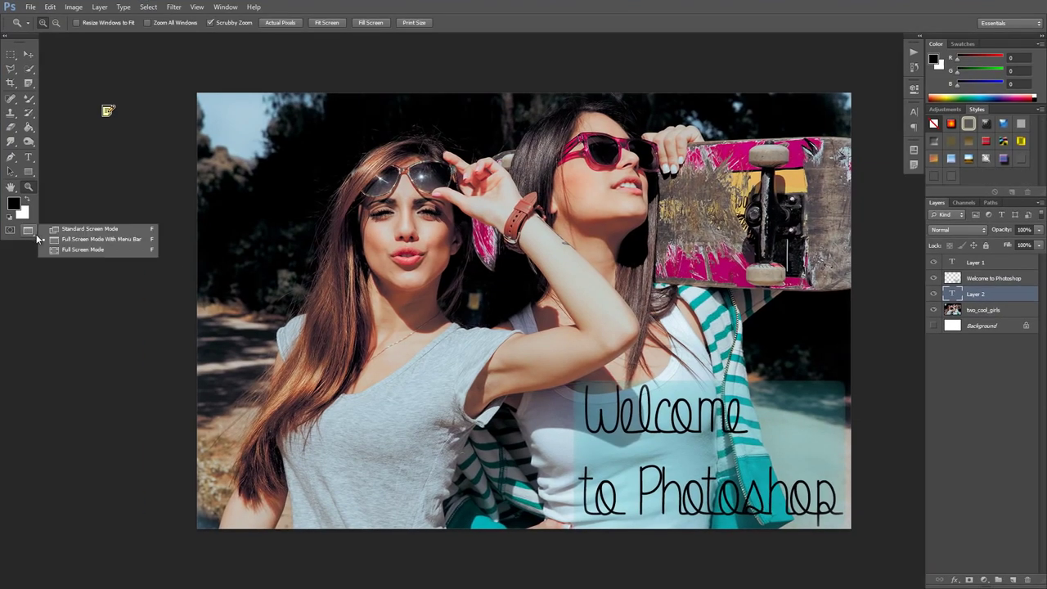
pyautogui.click(108, 256)
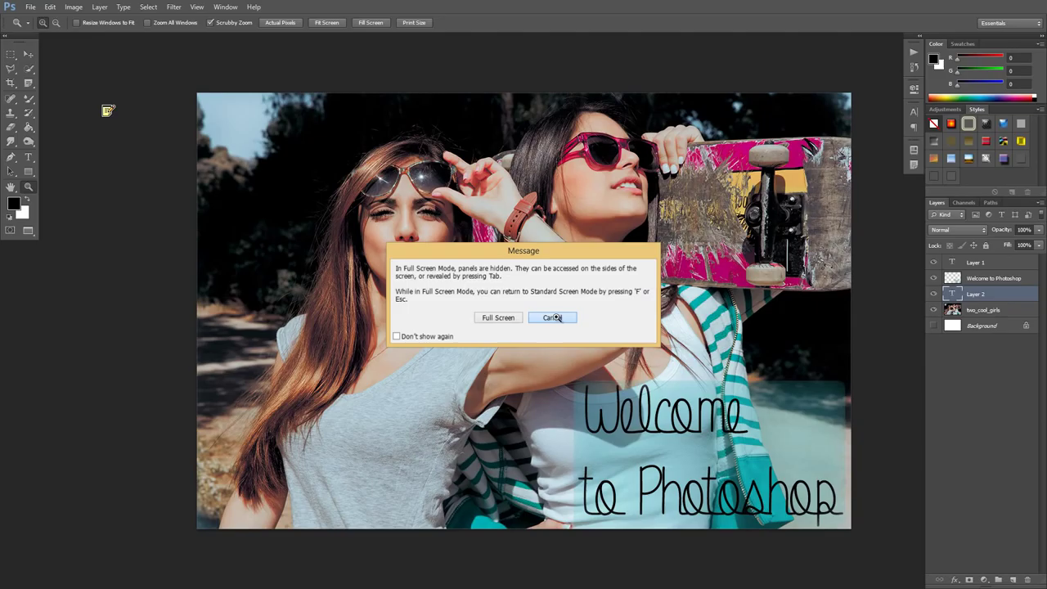
pyautogui.click(556, 320)
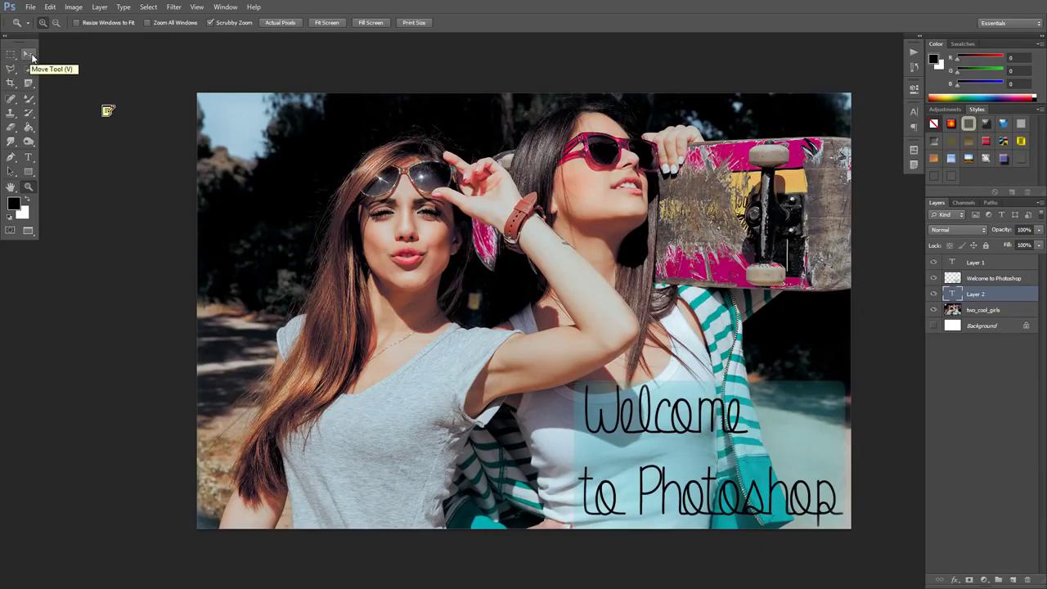
# - Cycle through the Move, Quick Selection, Note, Mixer Brush and Lasso tools, ending on Move
pyautogui.click(27, 56)
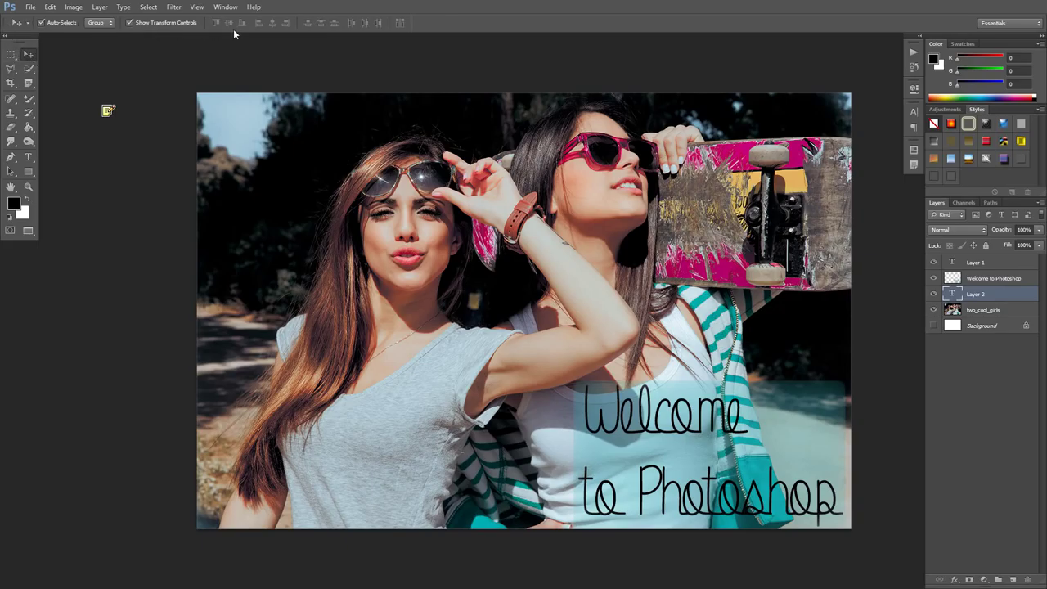
pyautogui.click(28, 71)
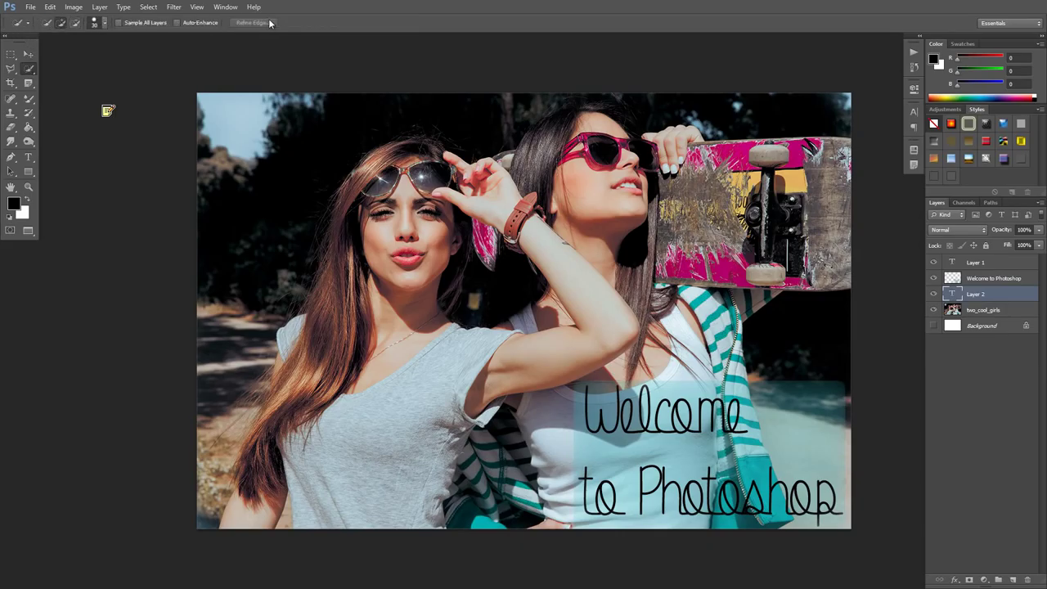
pyautogui.click(28, 83)
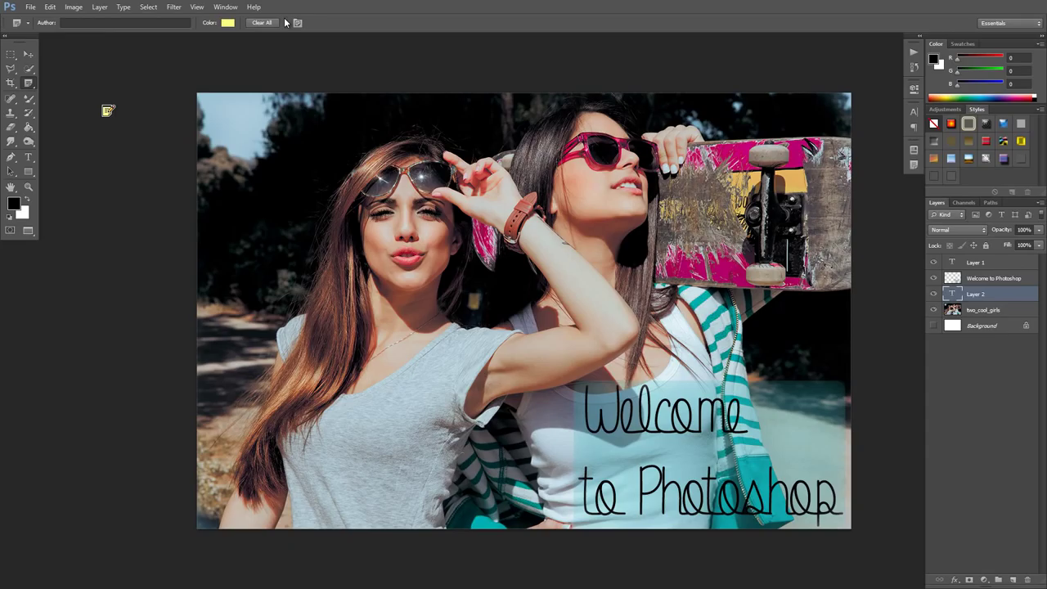
pyautogui.click(29, 100)
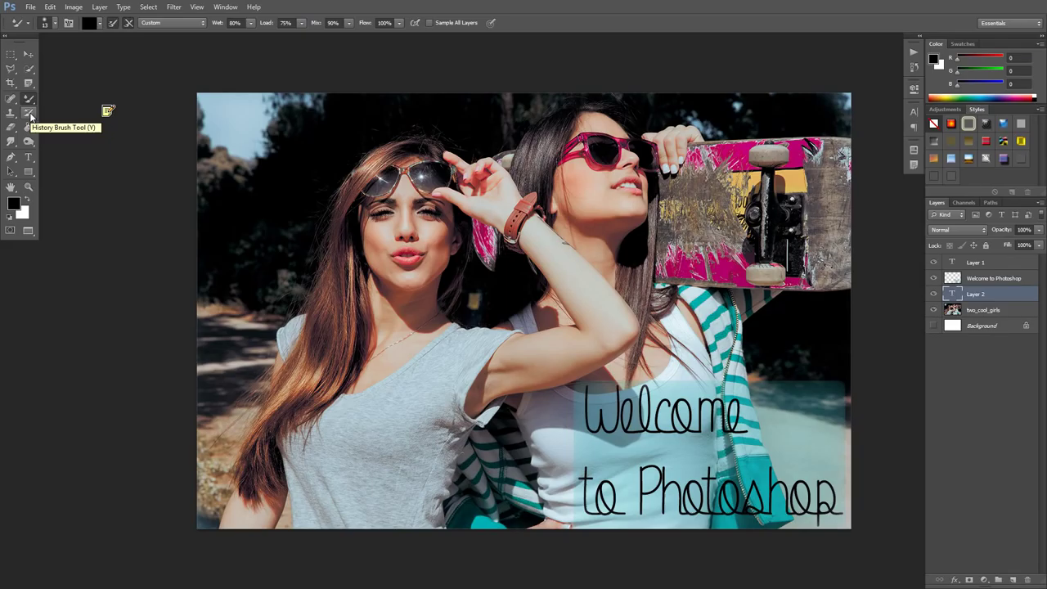
pyautogui.click(10, 70)
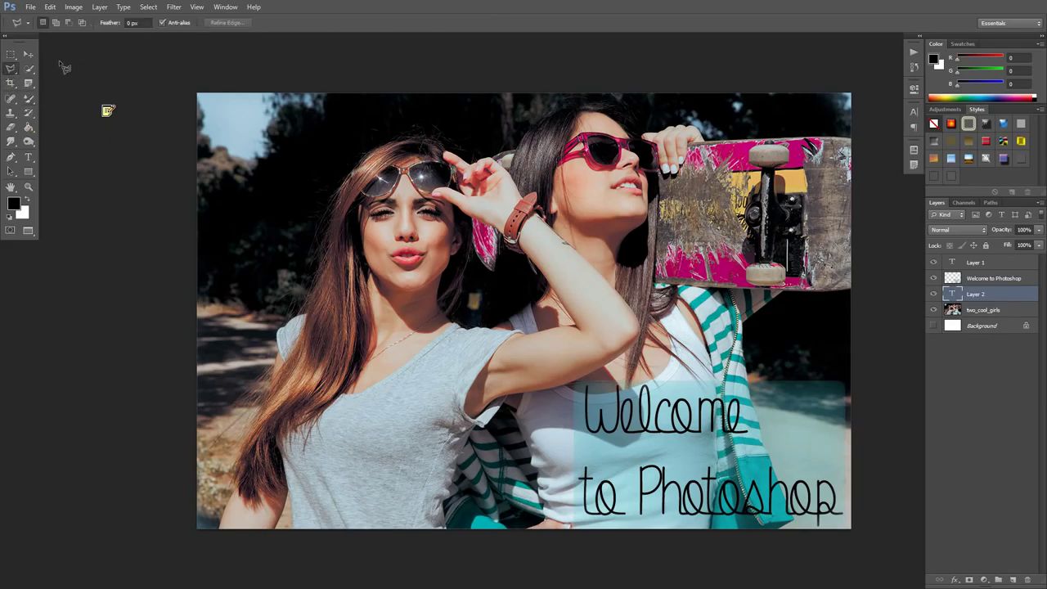
pyautogui.click(25, 55)
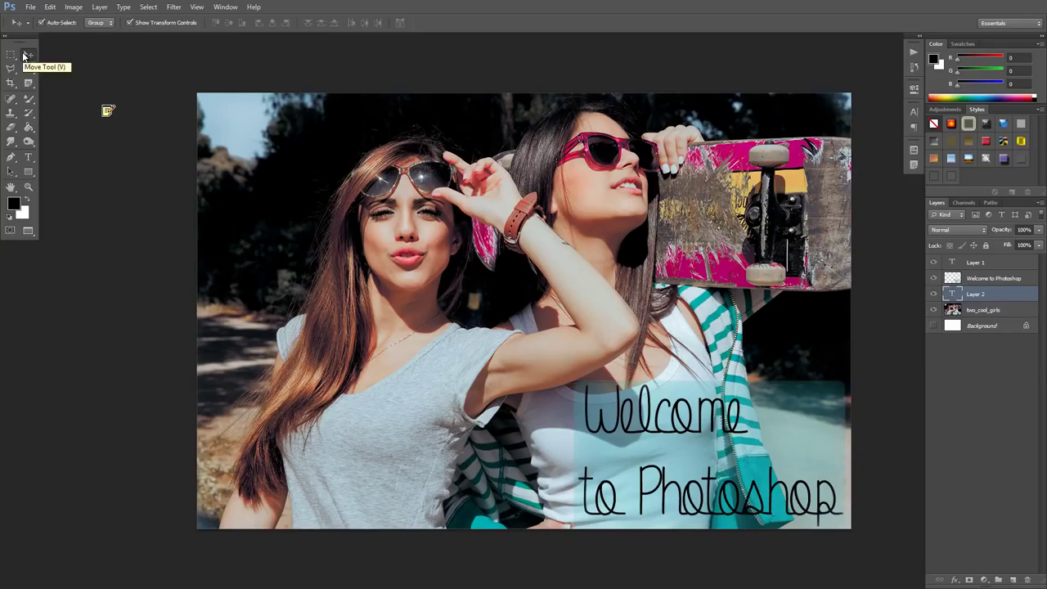